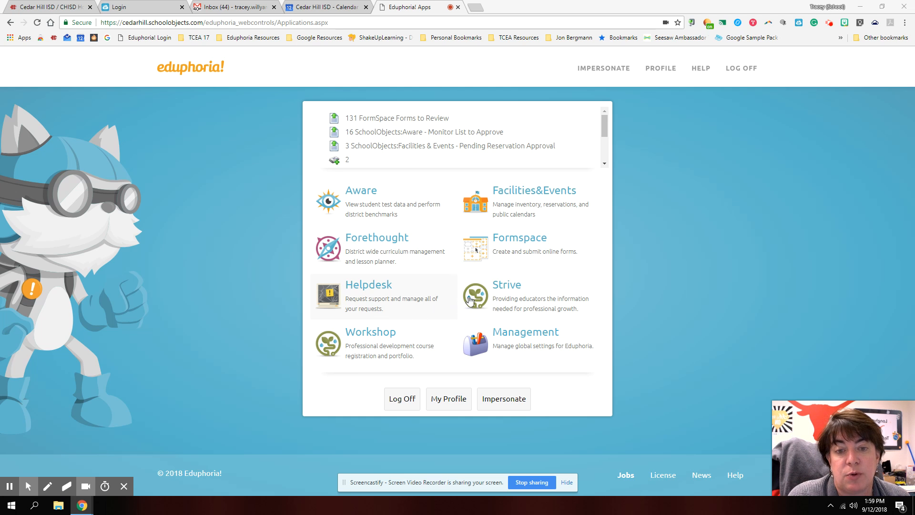
Step: Open the Strive application from Eduphoria and go to its Workshop Settings
{"action": "left_click", "coordinate": [518, 305]}
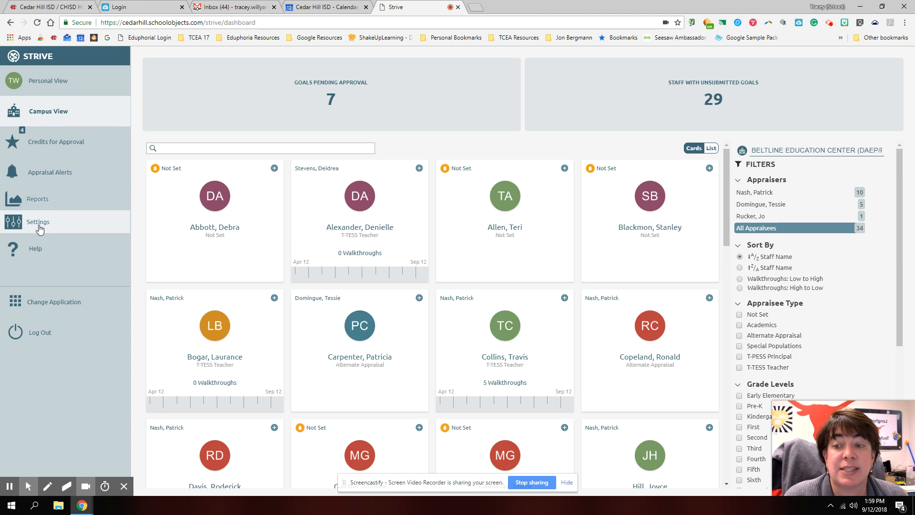
{"action": "left_click", "coordinate": [40, 230]}
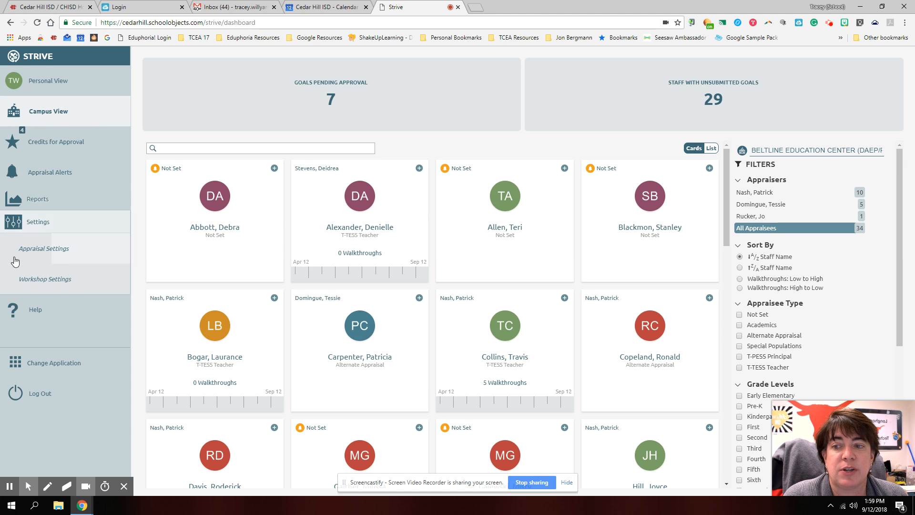
{"action": "left_click", "coordinate": [58, 280]}
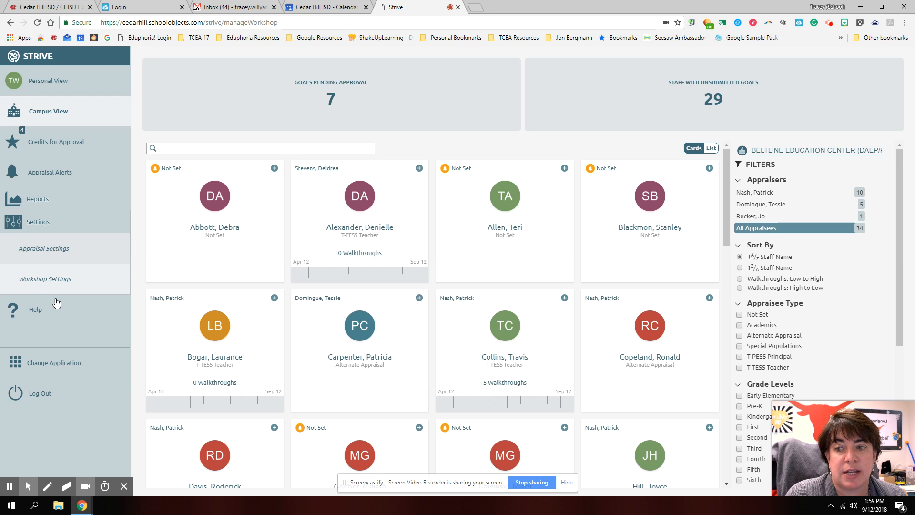
{"action": "left_click", "coordinate": [54, 286]}
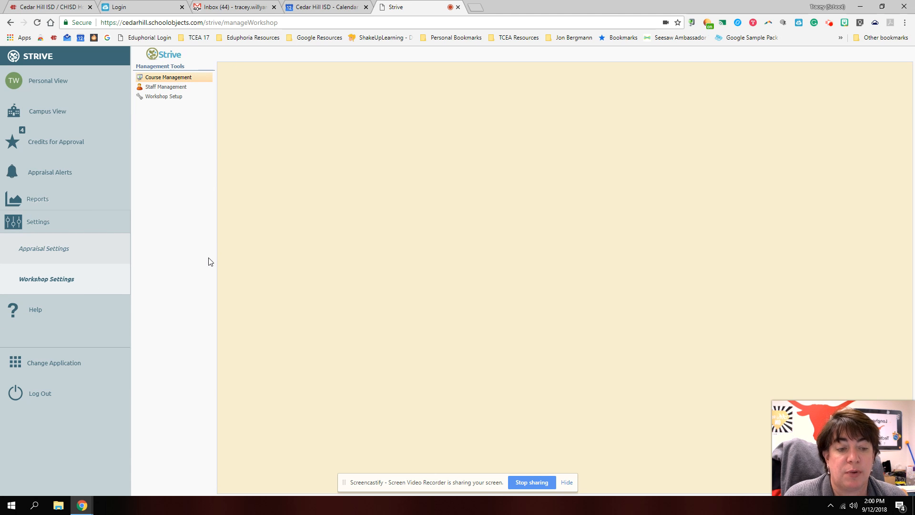
Step: Open the Courses list under Course Management and view the overview of the September 18 Gmail webinar
{"action": "left_click", "coordinate": [179, 78]}
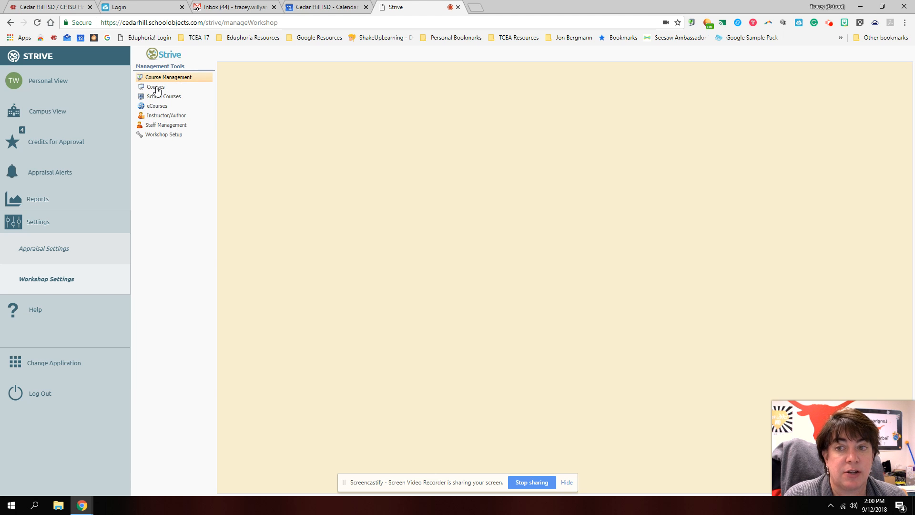
{"action": "left_click", "coordinate": [156, 89]}
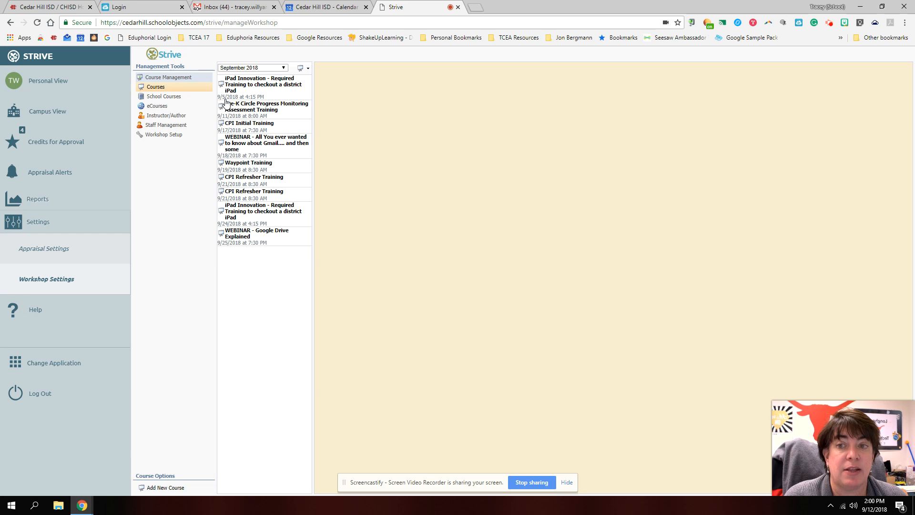
{"action": "left_click", "coordinate": [246, 144]}
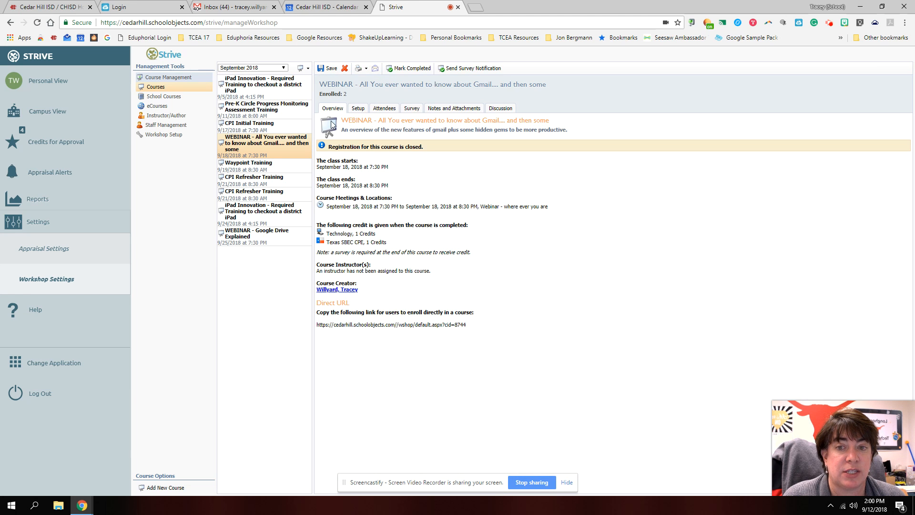
Step: Start adding a new course that copies content from an existing course
{"action": "left_click", "coordinate": [172, 491]}
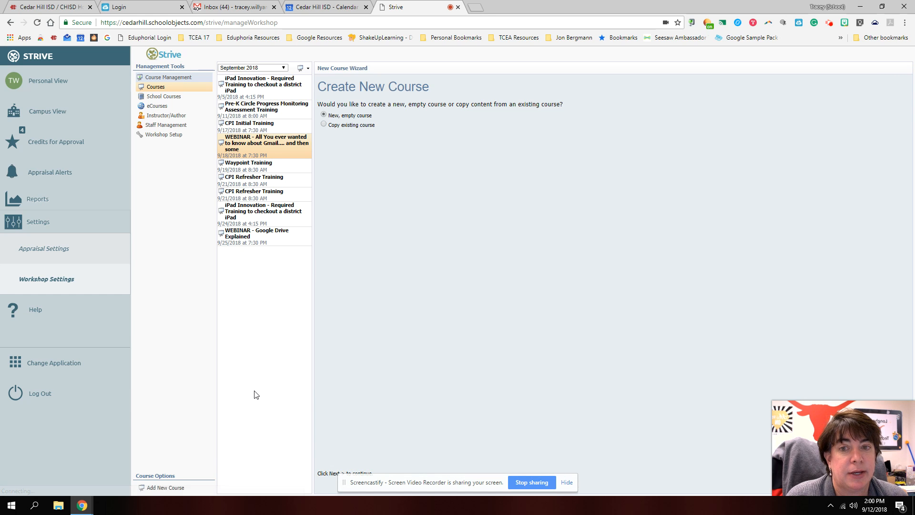
{"action": "left_click", "coordinate": [351, 126]}
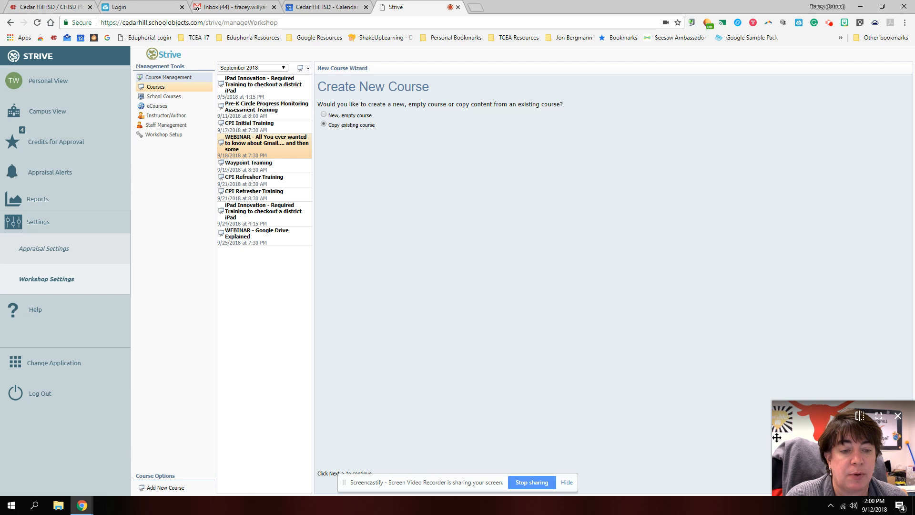
{"action": "left_click", "coordinate": [897, 418]}
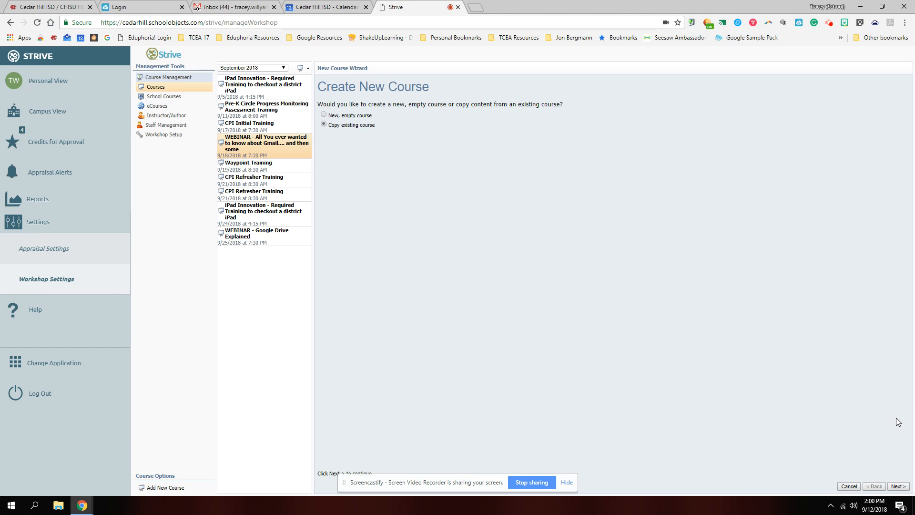
{"action": "left_click", "coordinate": [897, 486]}
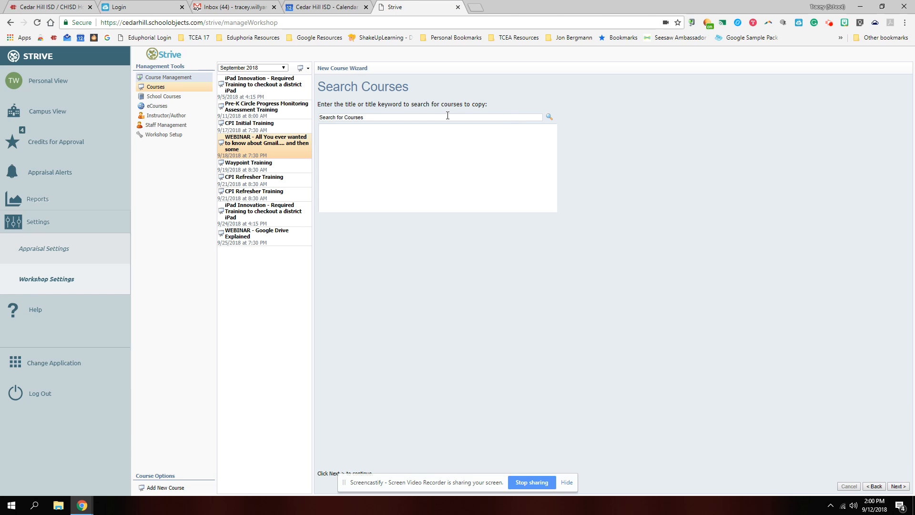
Step: Search the existing courses for "webinar" and choose "WEBINAR - All You ever wanted to know about Gmail.... and then some (9/18/2018)" as the copy source
{"action": "left_click", "coordinate": [447, 117]}
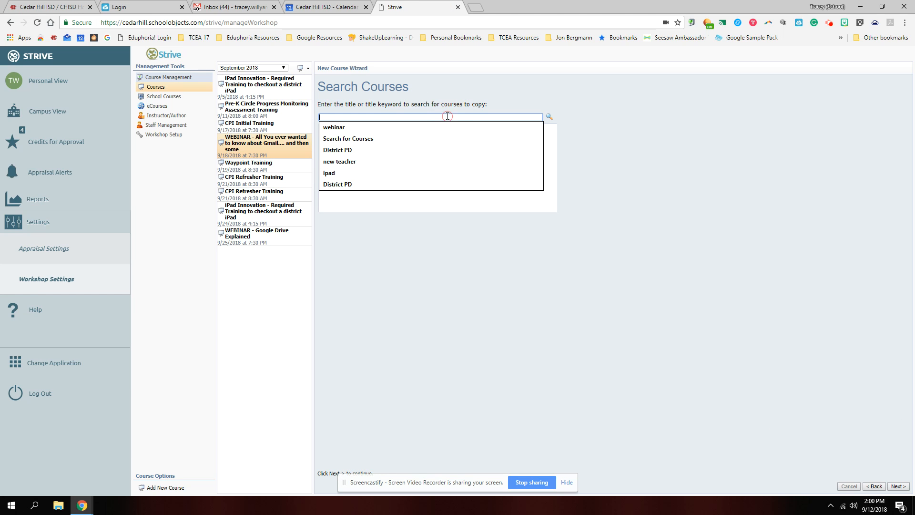
{"action": "left_click", "coordinate": [350, 126]}
{"action": "left_click", "coordinate": [550, 117]}
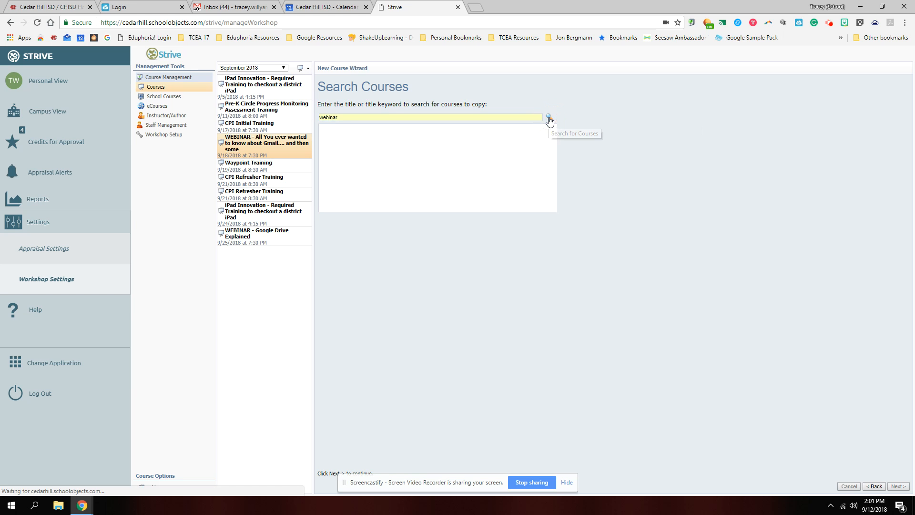
{"action": "scroll", "coordinate": [493, 167], "scroll_direction": "down", "scroll_amount": 15}
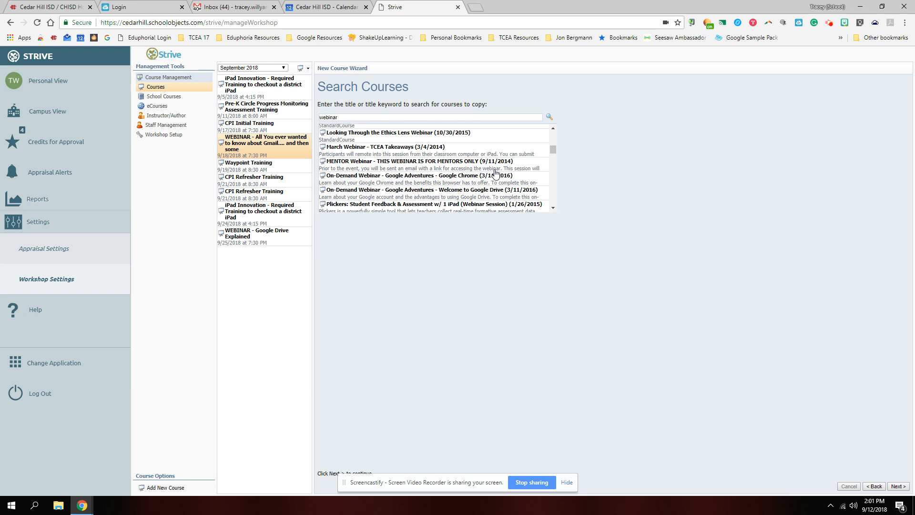
{"action": "scroll", "coordinate": [495, 174], "scroll_direction": "down", "scroll_amount": 10}
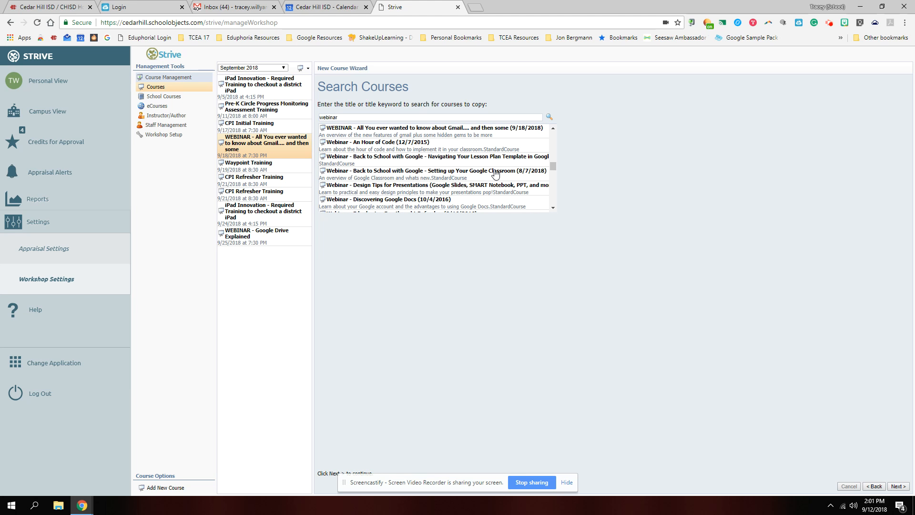
{"action": "left_click", "coordinate": [455, 139]}
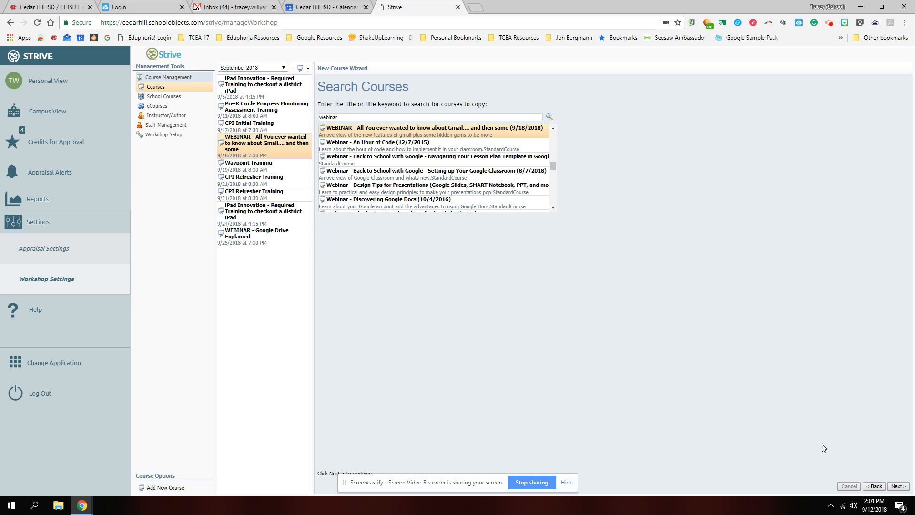
{"action": "left_click", "coordinate": [898, 486]}
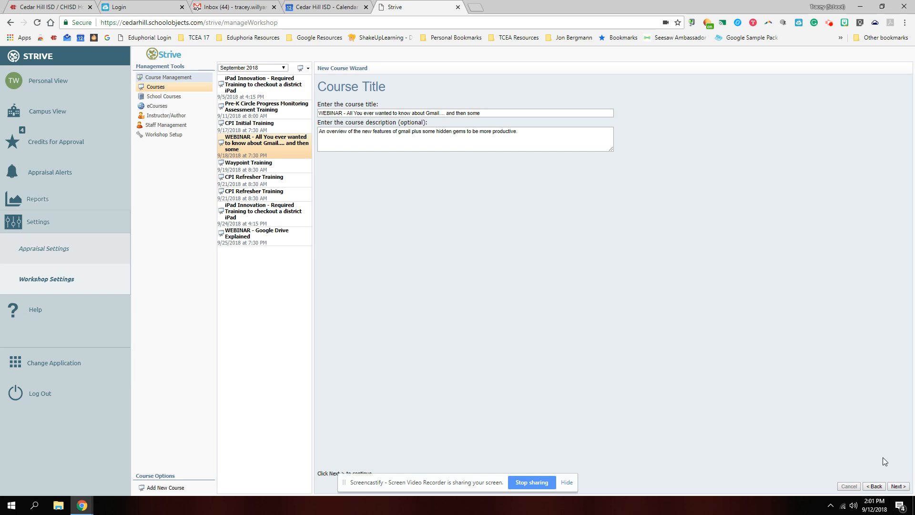
Step: Change the course title to "WEBINAR - An Introduction to Google Docs"
{"action": "left_click_drag", "start_coordinate": [481, 113], "coordinate": [349, 114]}
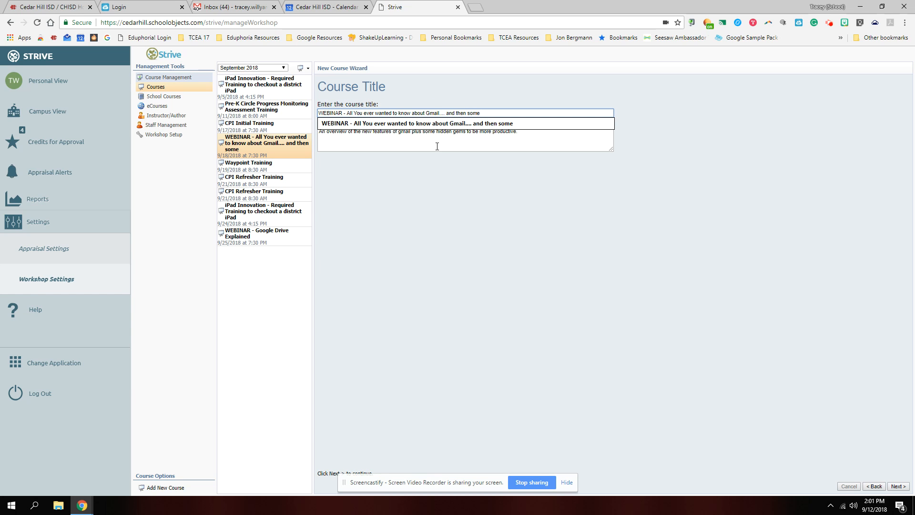
{"action": "type", "text": "n"}
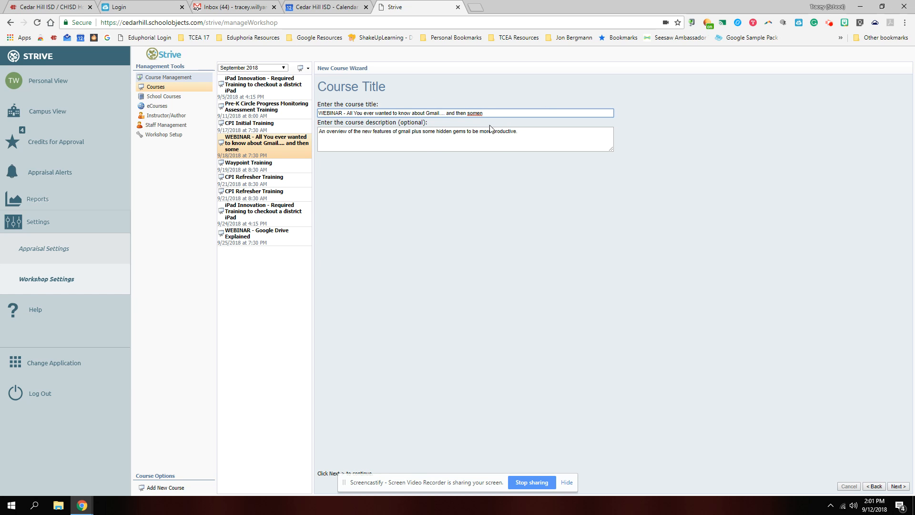
{"action": "left_click_drag", "start_coordinate": [492, 114], "coordinate": [353, 113]}
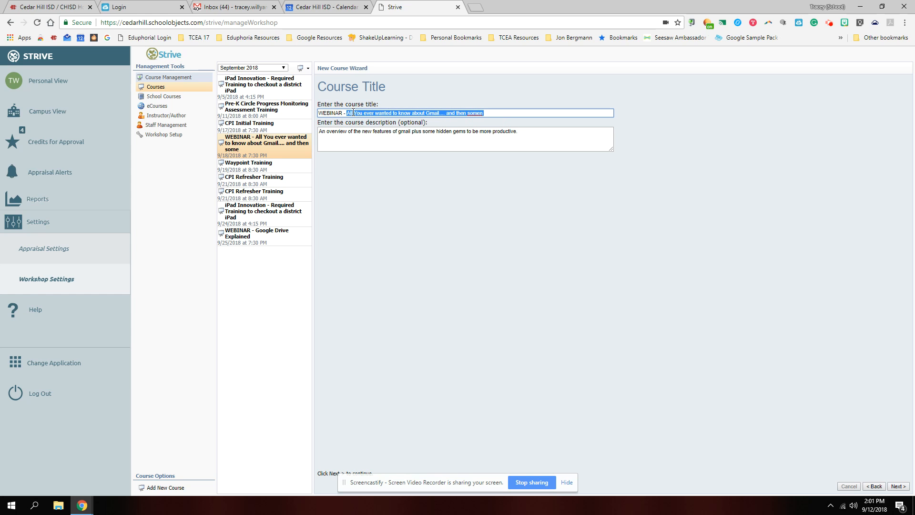
{"action": "type", "text": "An"}
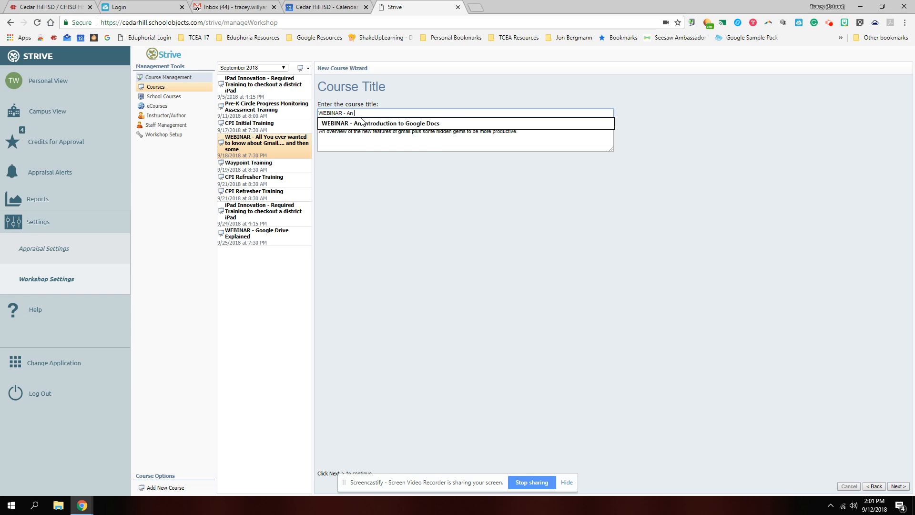
{"action": "type", "text": " in"}
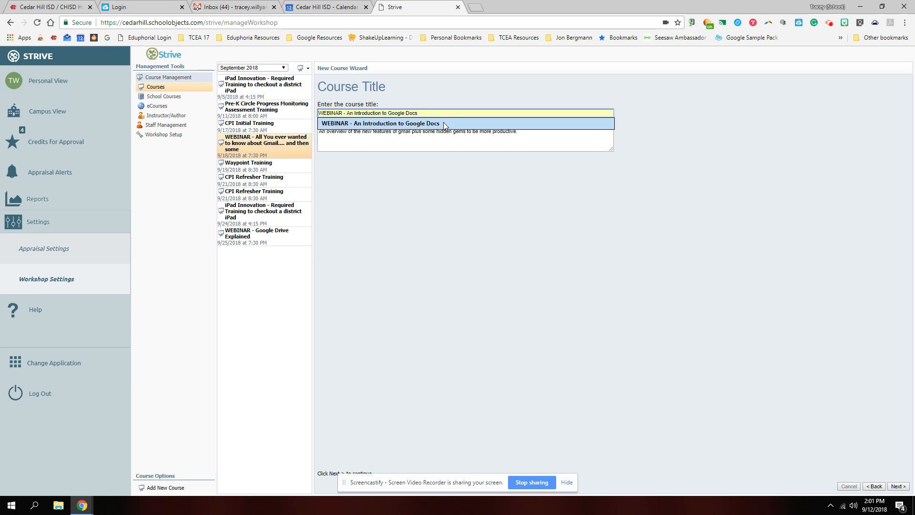
{"action": "left_click", "coordinate": [446, 123]}
Step: Change the course description to "An overview of Google Docs" and continue to the course dates
{"action": "left_click_drag", "start_coordinate": [522, 131], "coordinate": [355, 137]}
{"action": "type", "text": "Google Docs"}
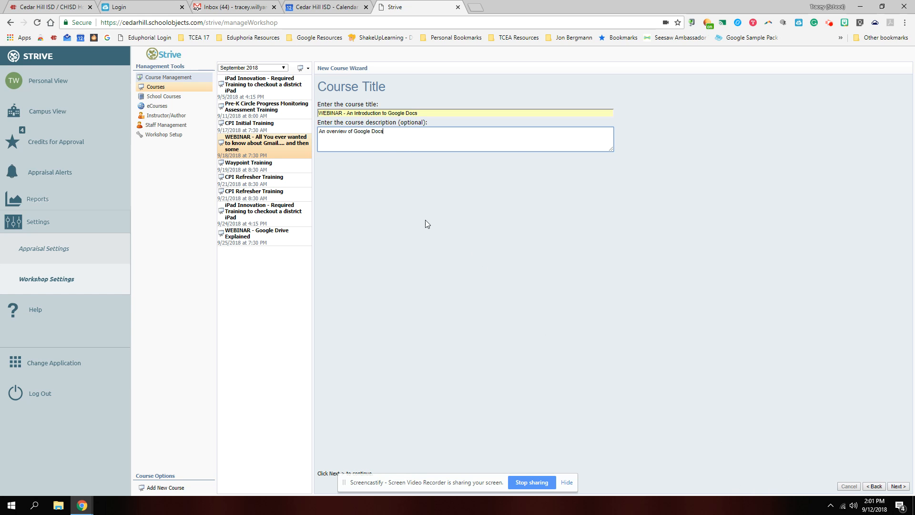
{"action": "left_click", "coordinate": [898, 486]}
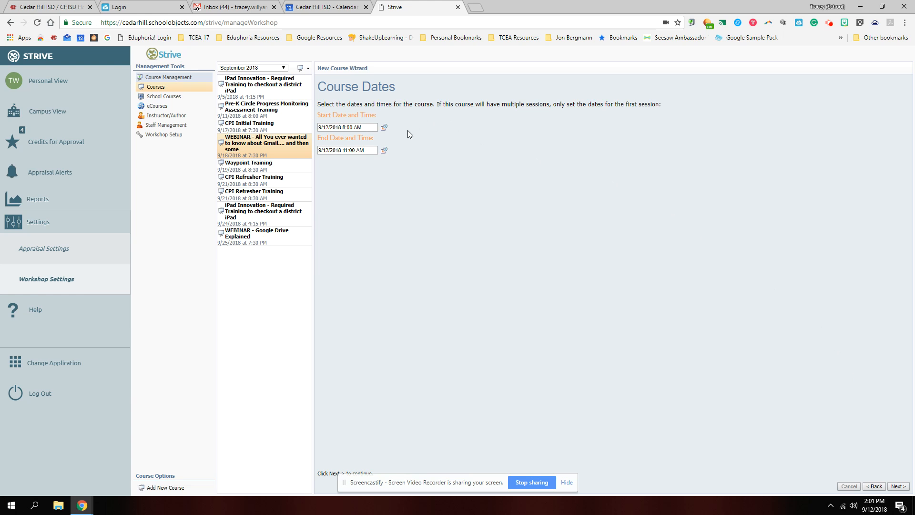
Step: Set the course's start date and time to 10/2/2018 7:30 PM
{"action": "left_click", "coordinate": [384, 127]}
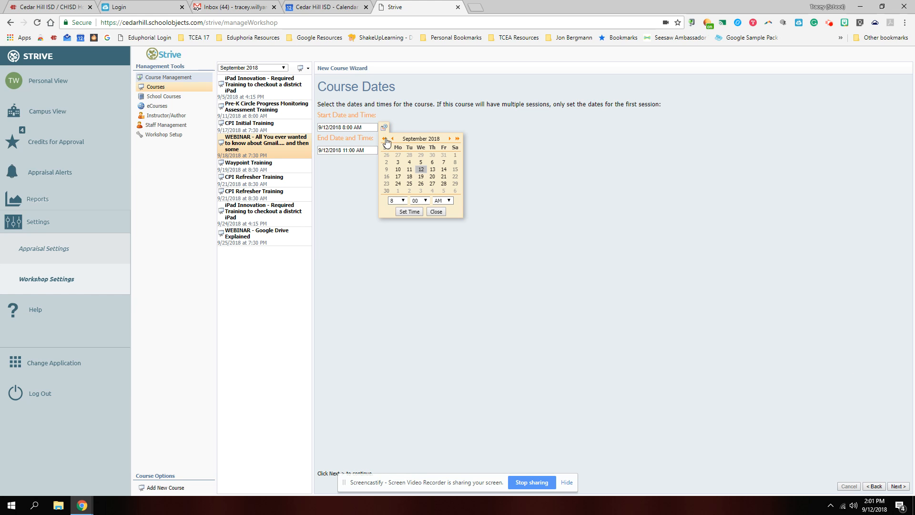
{"action": "left_click", "coordinate": [449, 139]}
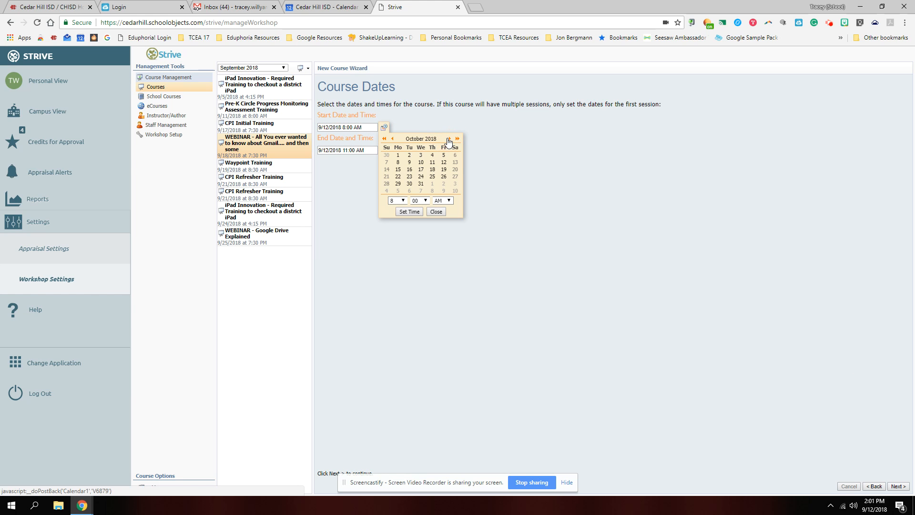
{"action": "left_click", "coordinate": [409, 155]}
{"action": "left_click", "coordinate": [397, 200]}
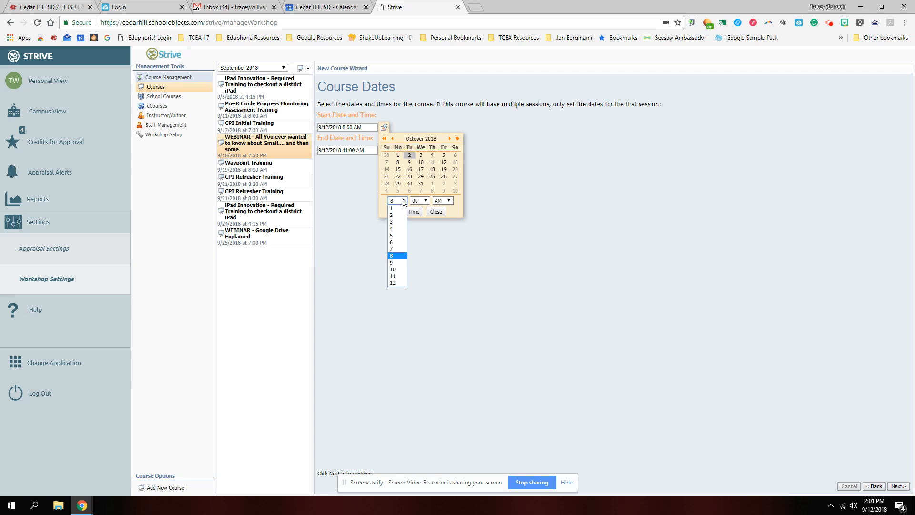
{"action": "left_click", "coordinate": [398, 248]}
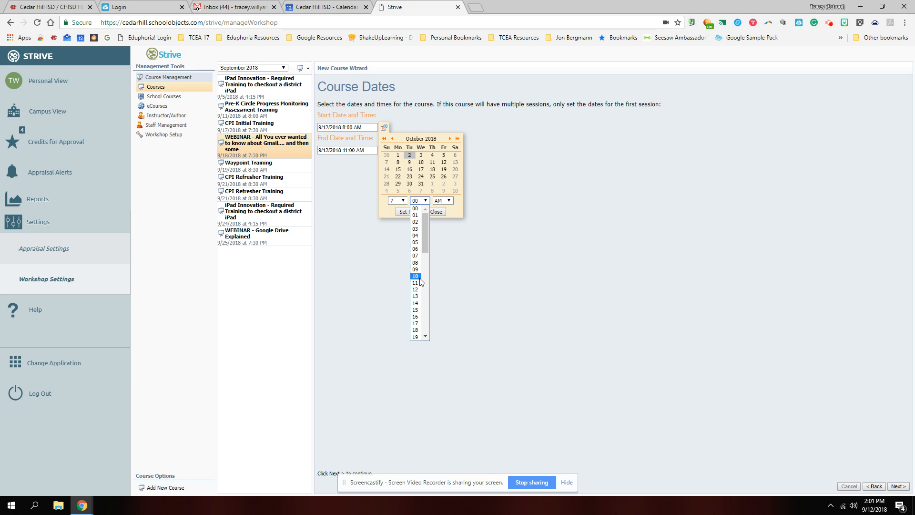
{"action": "scroll", "coordinate": [423, 312], "scroll_direction": "down", "scroll_amount": 3}
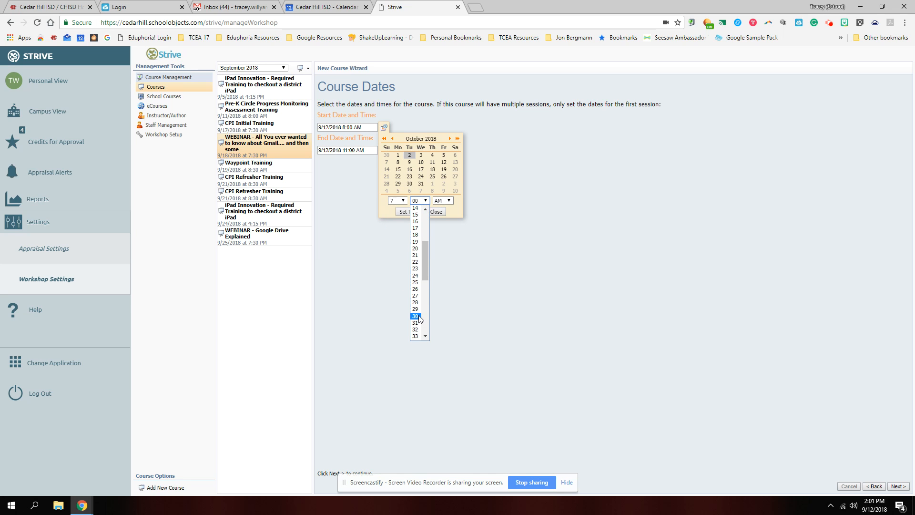
{"action": "left_click", "coordinate": [416, 316]}
{"action": "left_click", "coordinate": [443, 200]}
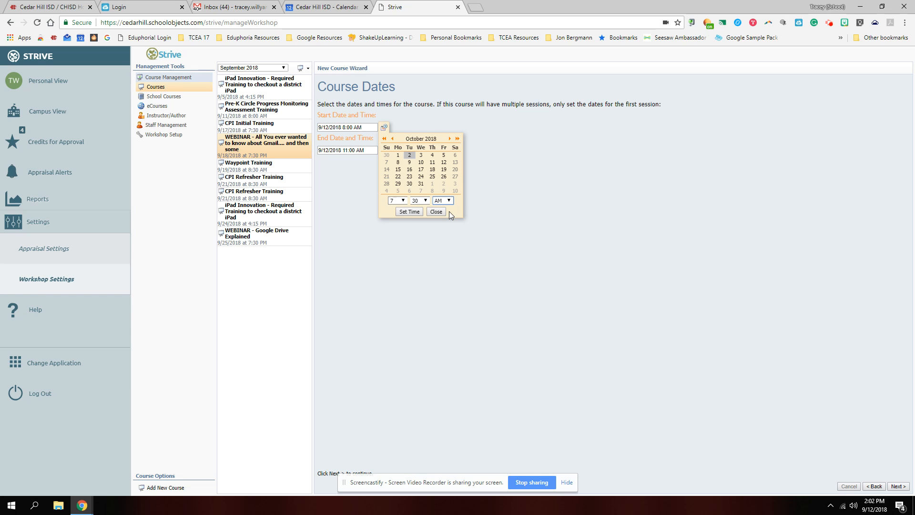
{"action": "left_click", "coordinate": [449, 213]}
{"action": "left_click", "coordinate": [416, 214]}
Step: Set the course's end time to 8:30 PM on 10/2/2018 and continue to the frameworks and dimensions
{"action": "left_click", "coordinate": [384, 151]}
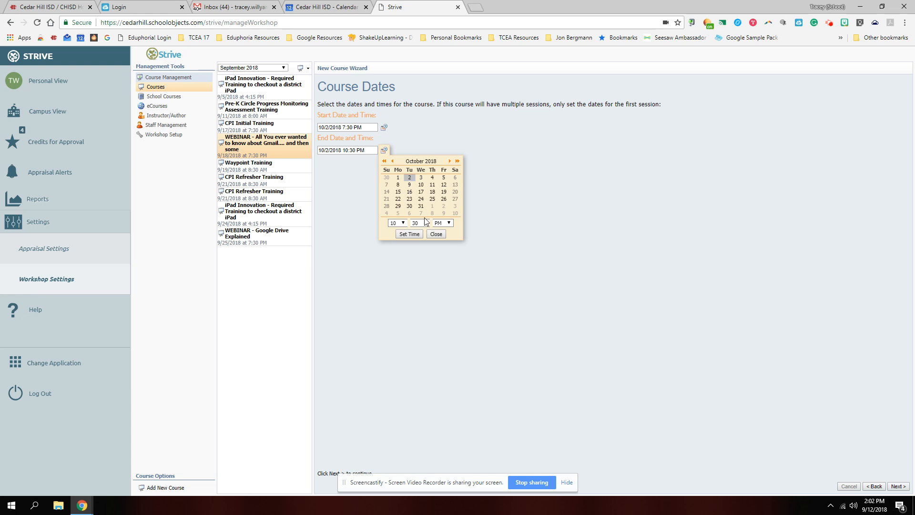
{"action": "left_click", "coordinate": [403, 222]}
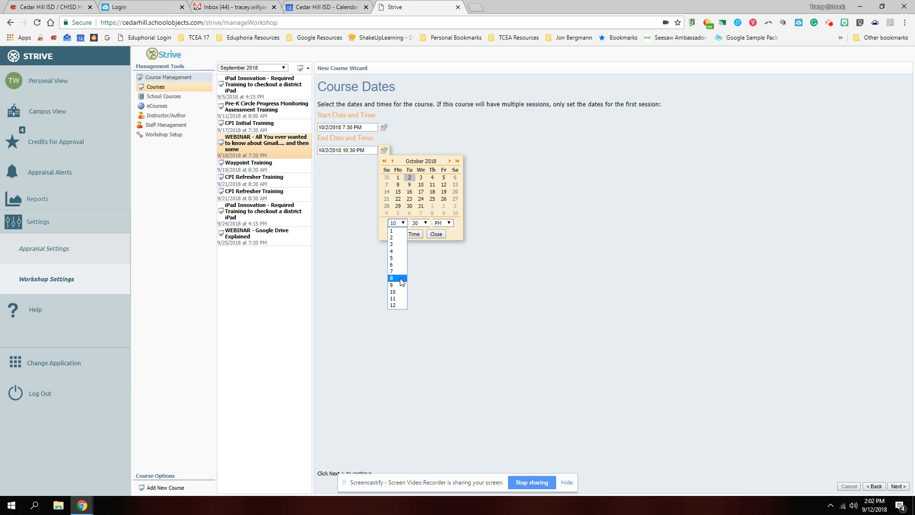
{"action": "left_click", "coordinate": [402, 278]}
{"action": "left_click", "coordinate": [415, 234]}
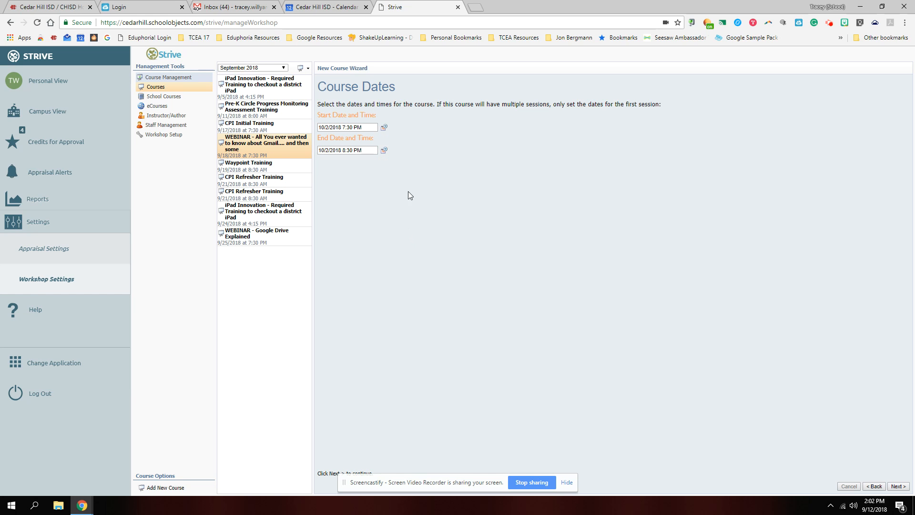
{"action": "left_click", "coordinate": [898, 486]}
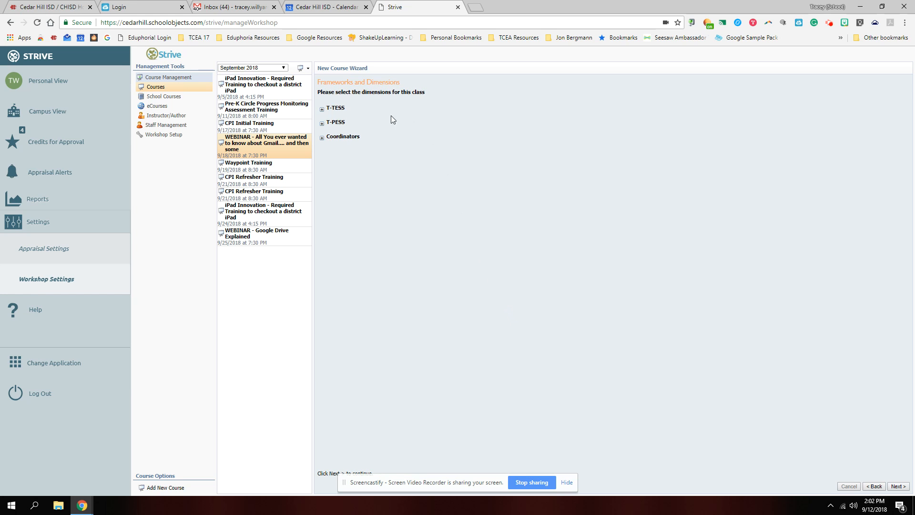
Step: Select the T-TESS dimension 4.3 - Professional Development, finish creating the course and open it for editing
{"action": "left_click", "coordinate": [322, 110]}
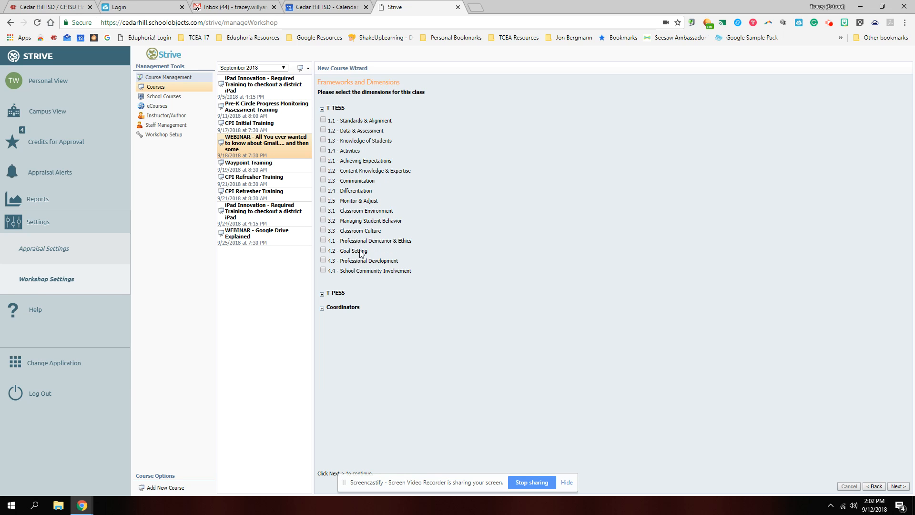
{"action": "left_click", "coordinate": [324, 260]}
{"action": "left_click", "coordinate": [898, 486]}
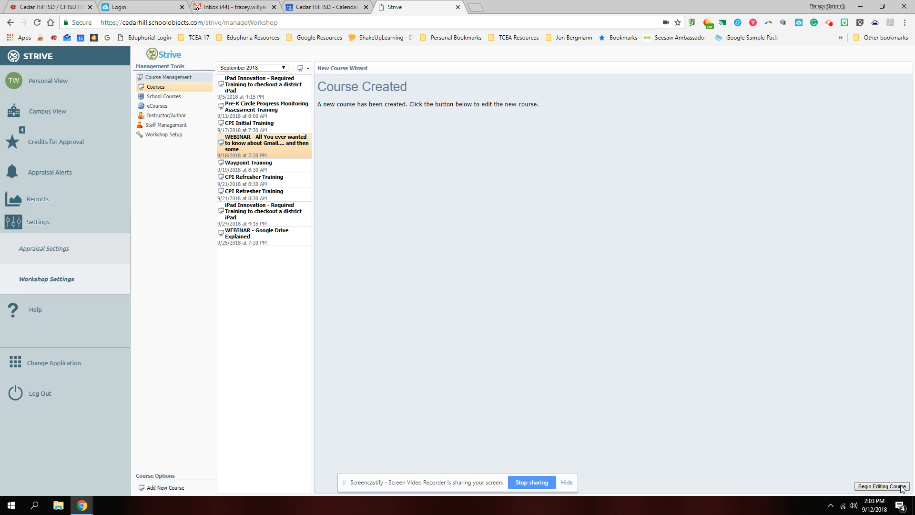
{"action": "left_click", "coordinate": [896, 486]}
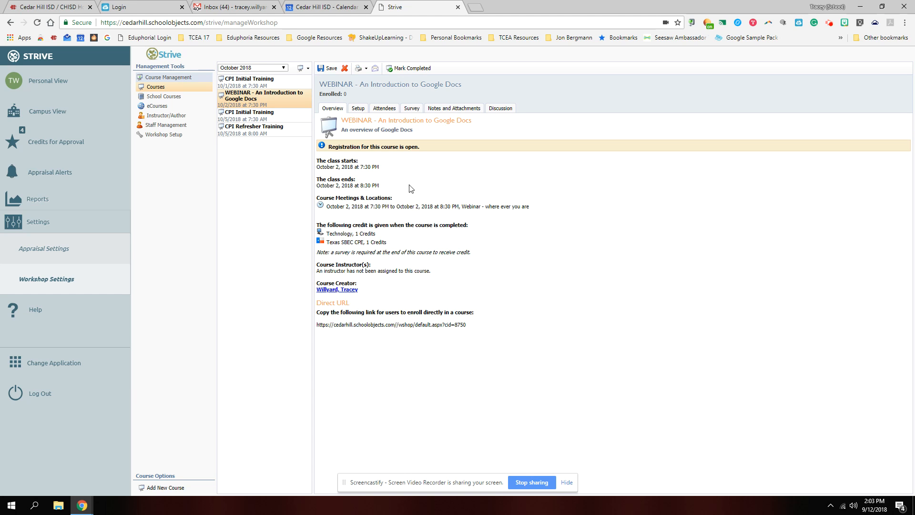
Step: Review the Course Restrictions criteria in the setup of the new Google Docs webinar
{"action": "left_click", "coordinate": [359, 109]}
{"action": "left_click", "coordinate": [319, 135]}
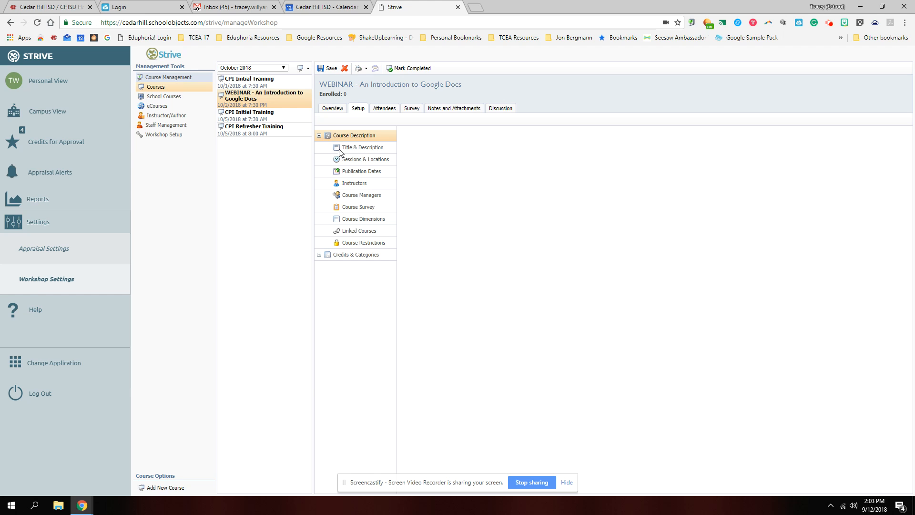
{"action": "left_click", "coordinate": [365, 245]}
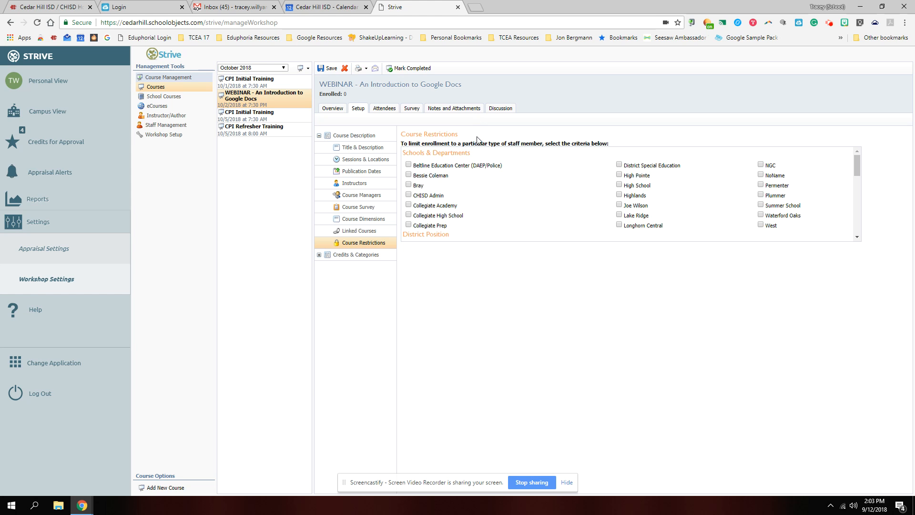
{"action": "scroll", "coordinate": [493, 222], "scroll_direction": "down", "scroll_amount": 3}
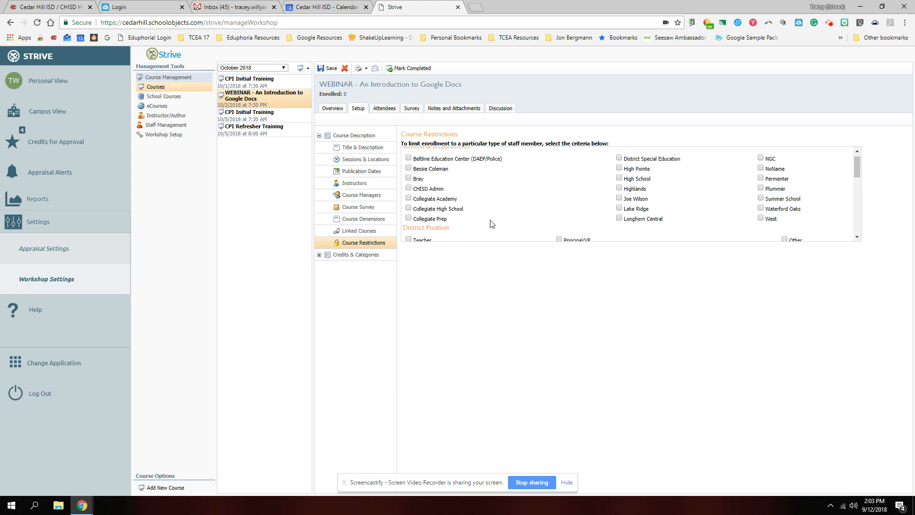
Step: Review the Course Credit values under the webinar's Credits & Categories setup
{"action": "left_click", "coordinate": [319, 254]}
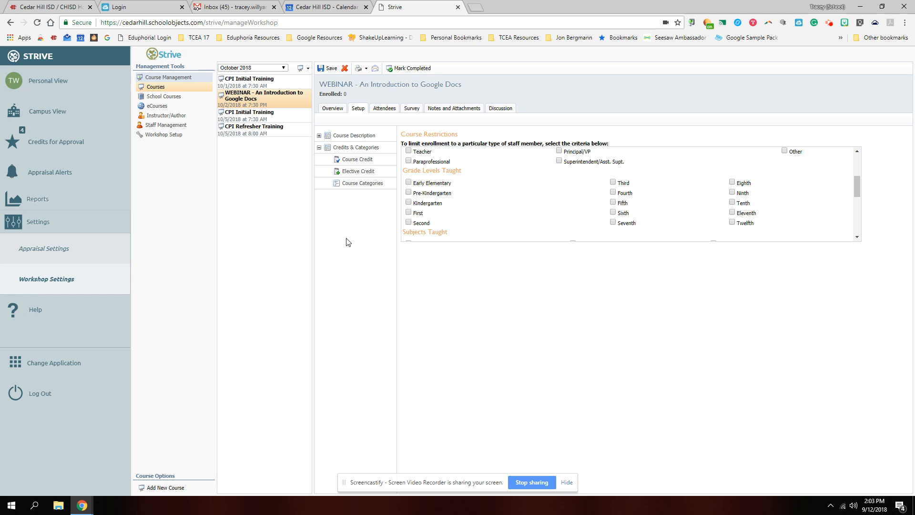
{"action": "left_click", "coordinate": [371, 163]}
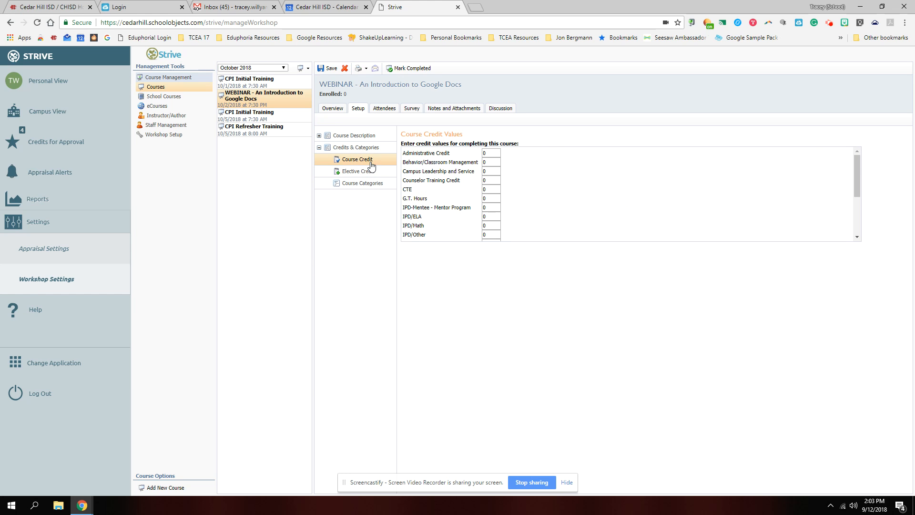
{"action": "scroll", "coordinate": [475, 182], "scroll_direction": "down", "scroll_amount": 3}
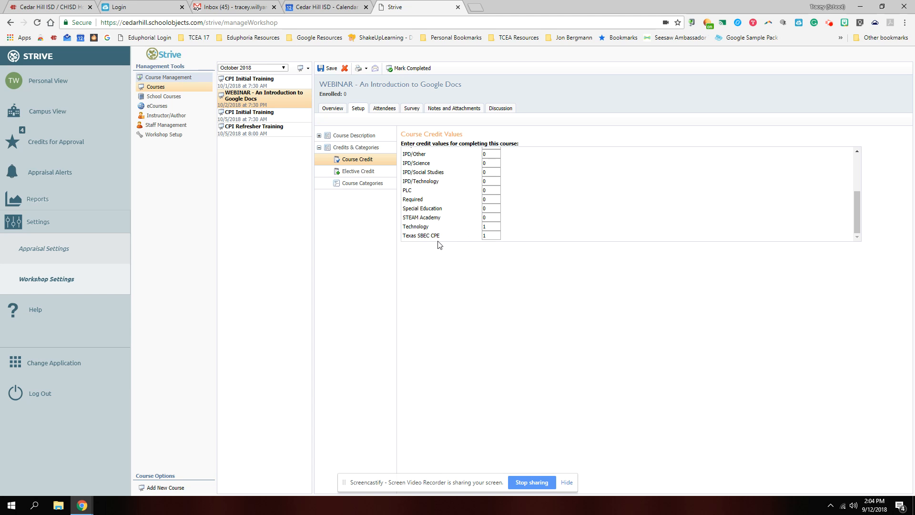
{"action": "scroll", "coordinate": [439, 237], "scroll_direction": "up", "scroll_amount": 5}
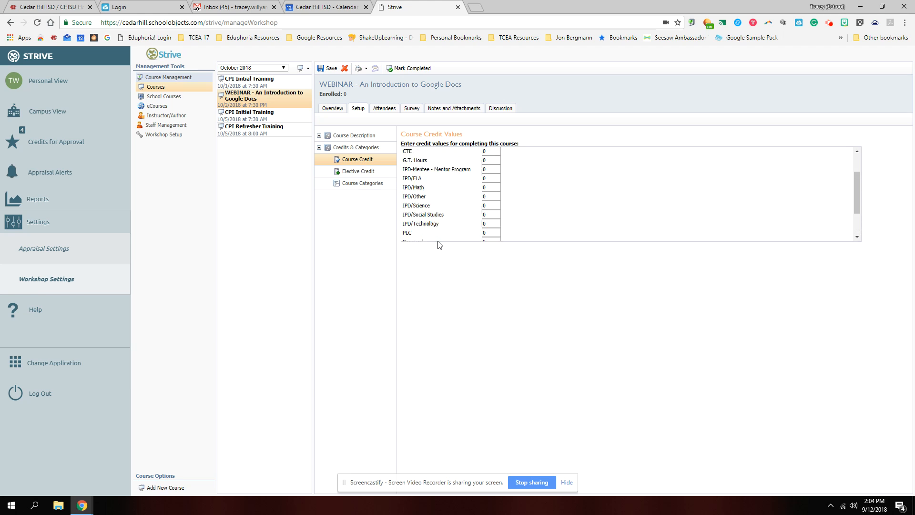
{"action": "left_click", "coordinate": [322, 148]}
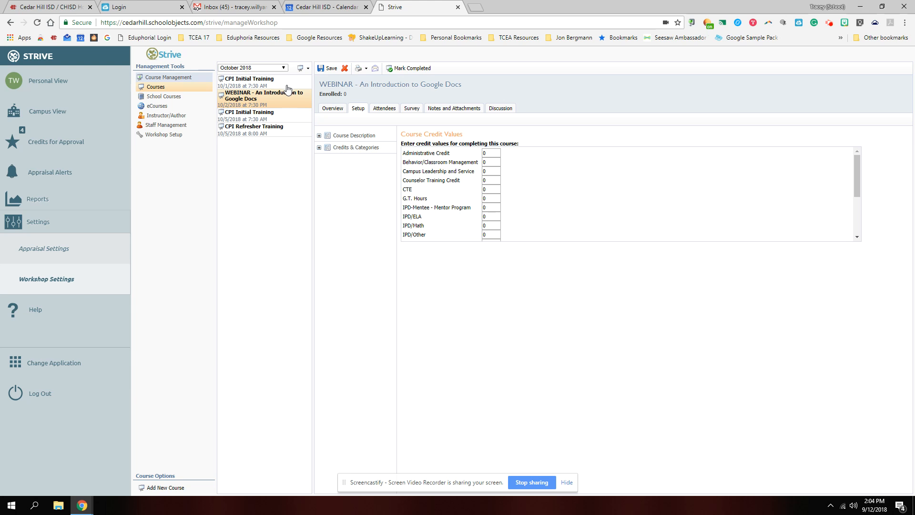
Step: Open the attendee list of the 9/5/2018 iPad Innovation course from the September 2018 courses
{"action": "left_click", "coordinate": [285, 69]}
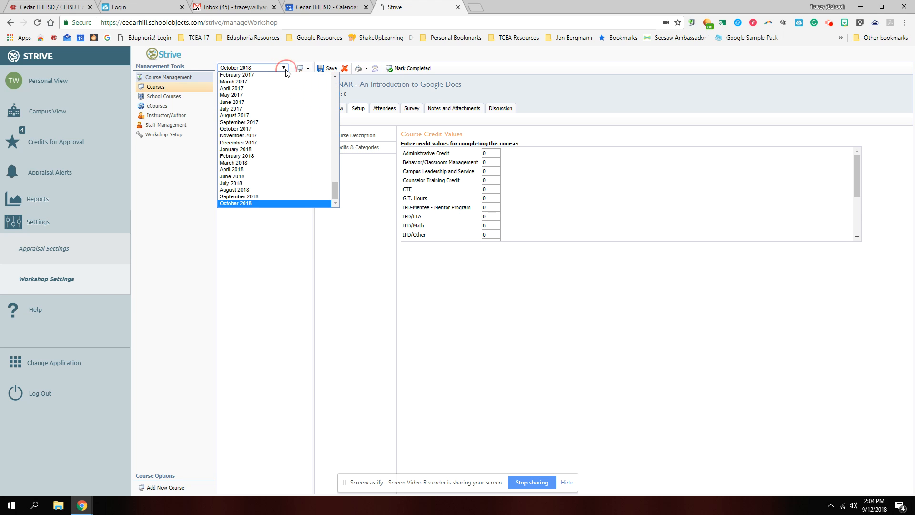
{"action": "left_click", "coordinate": [284, 197]}
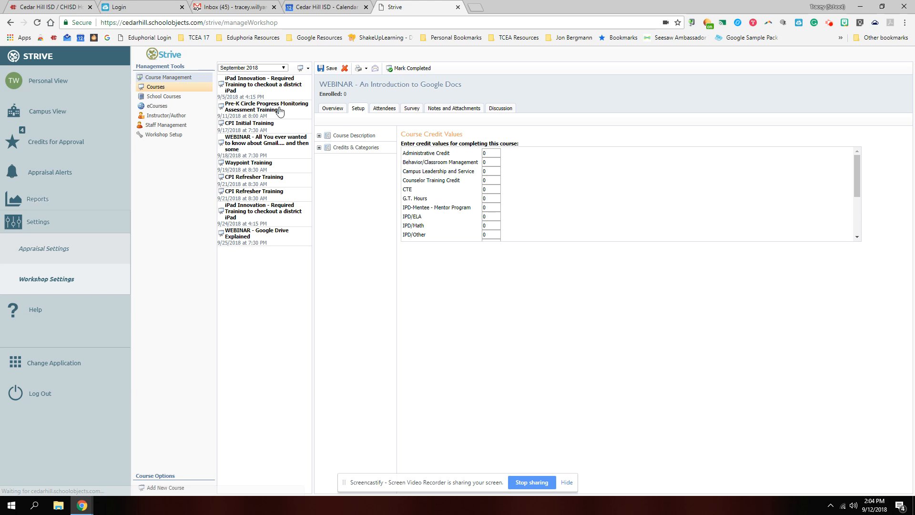
{"action": "left_click", "coordinate": [259, 97]}
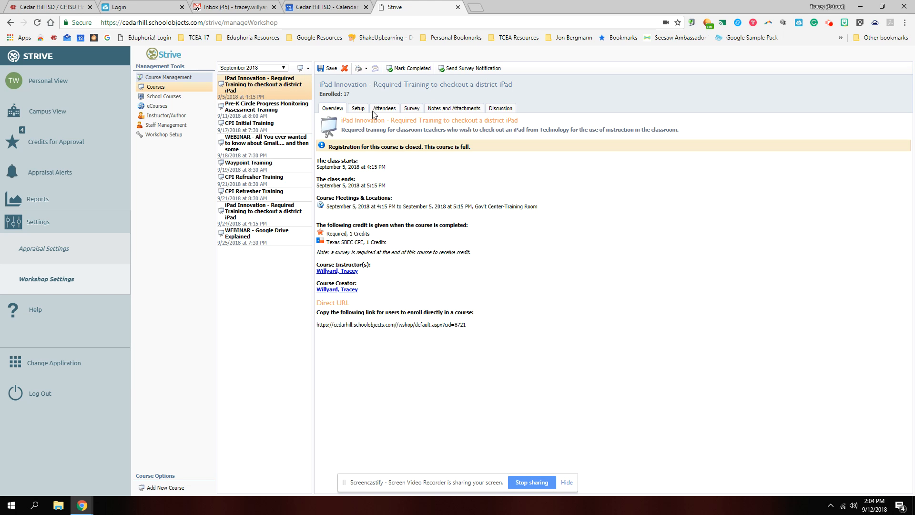
{"action": "left_click", "coordinate": [378, 109]}
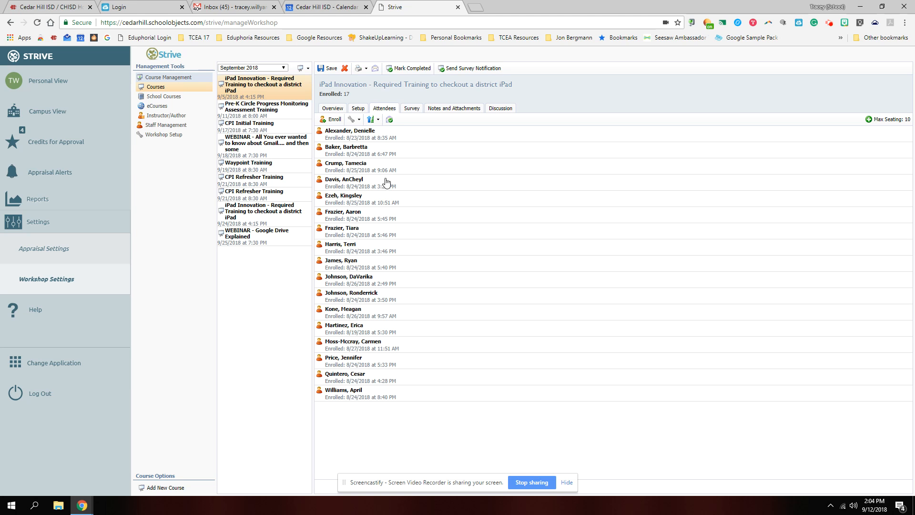
Step: Grant attendee credit to the second person on the iPad Innovation course's attendee list
{"action": "left_click", "coordinate": [379, 151]}
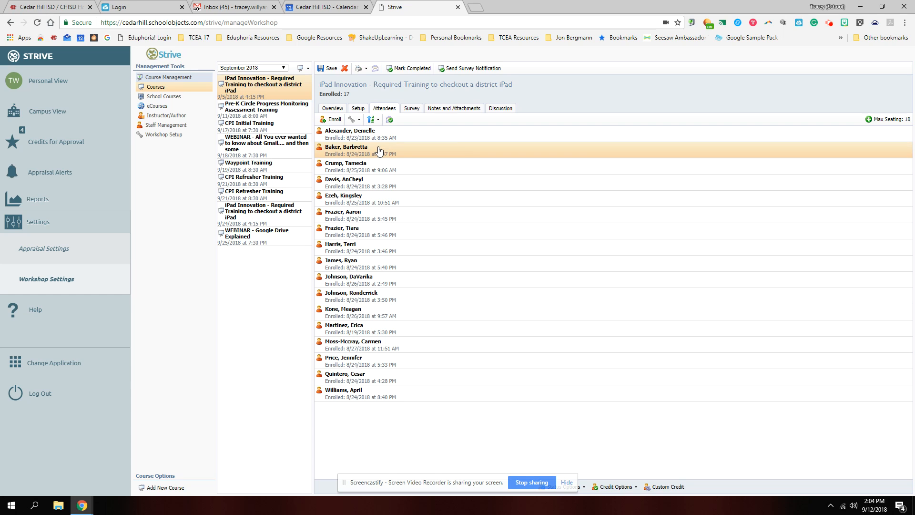
{"action": "right_click", "coordinate": [379, 151]}
{"action": "left_click", "coordinate": [403, 153]}
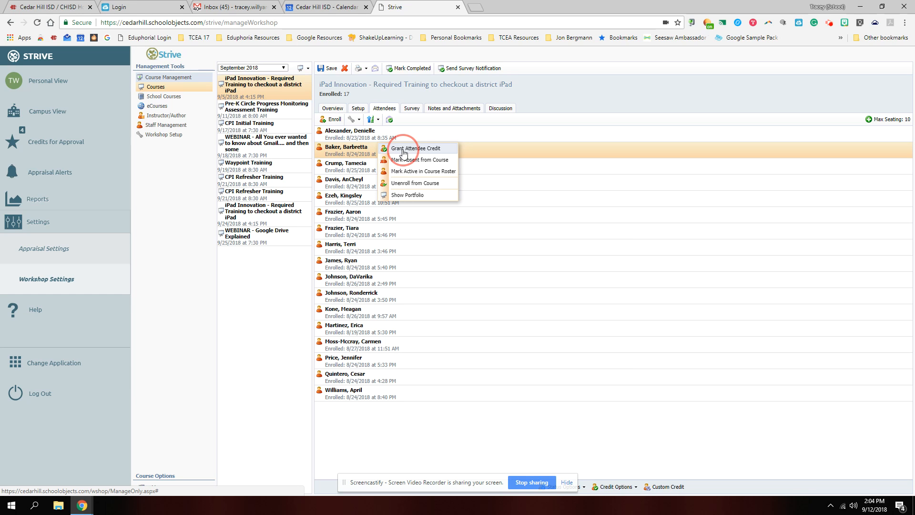
{"action": "left_click_drag", "start_coordinate": [403, 150], "coordinate": [588, 220]}
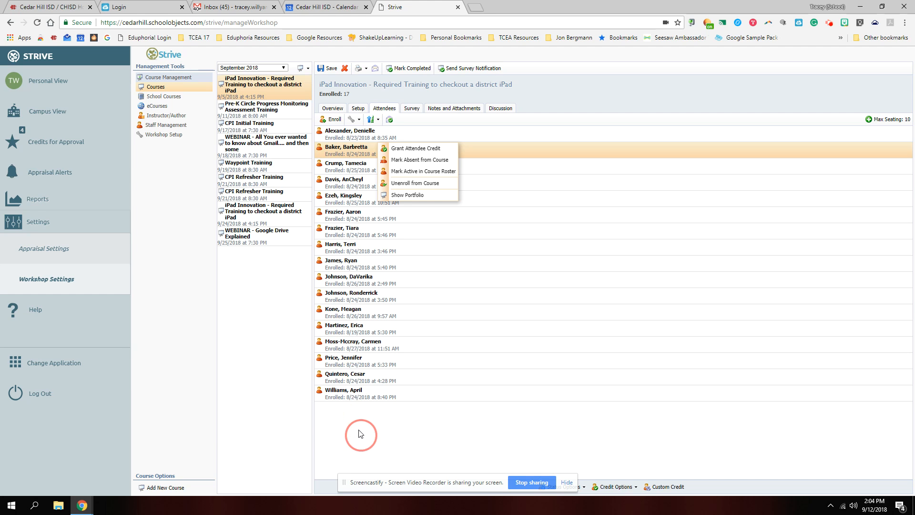
{"action": "left_click", "coordinate": [433, 149]}
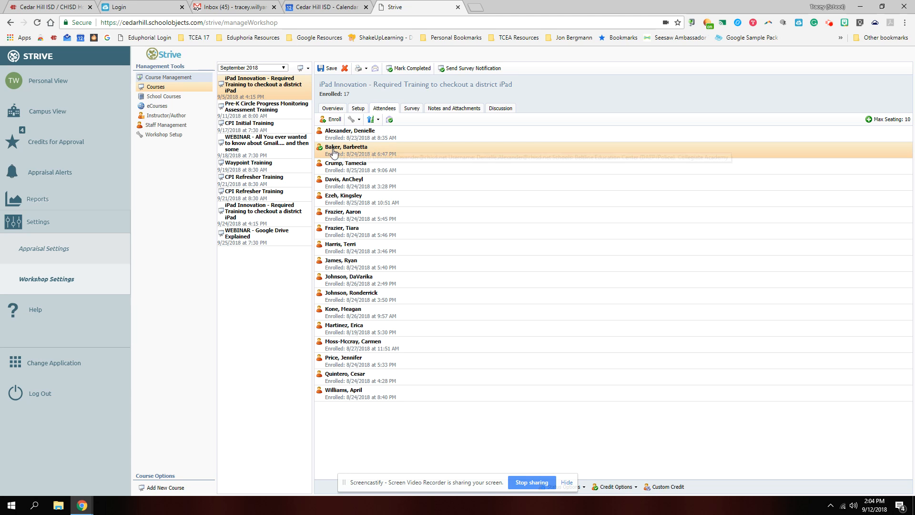
Step: Open the attendee list of the 8/7/2018 District PD - Computer Literacy course from the August 2018 courses
{"action": "left_click", "coordinate": [270, 69]}
{"action": "left_click", "coordinate": [244, 197]}
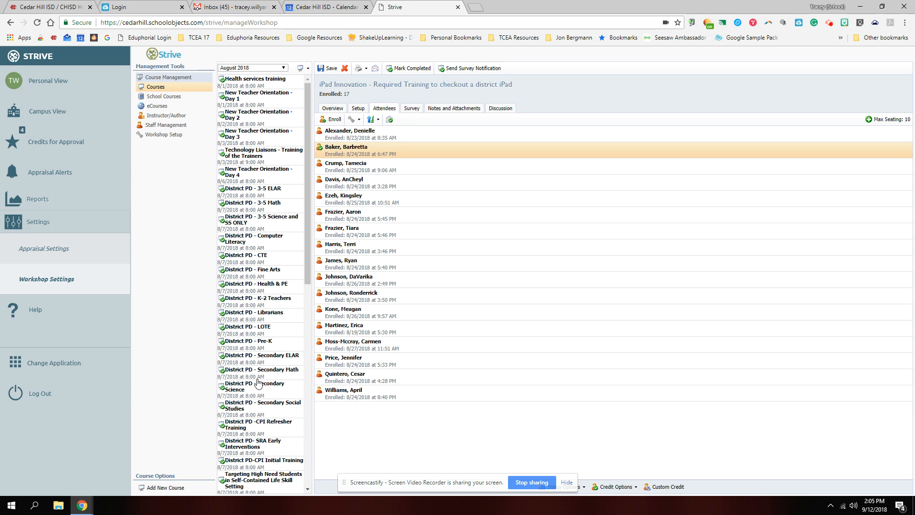
{"action": "scroll", "coordinate": [284, 248], "scroll_direction": "down", "scroll_amount": 8}
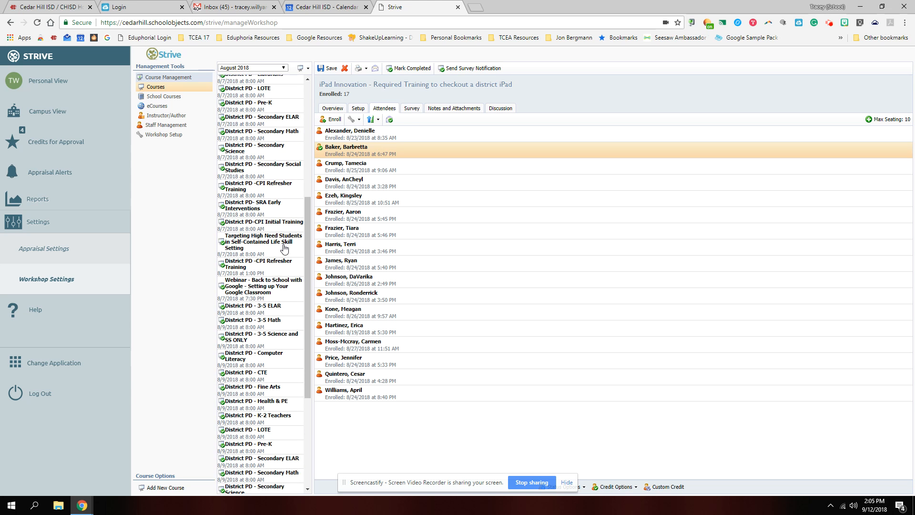
{"action": "scroll", "coordinate": [284, 249], "scroll_direction": "down", "scroll_amount": 2}
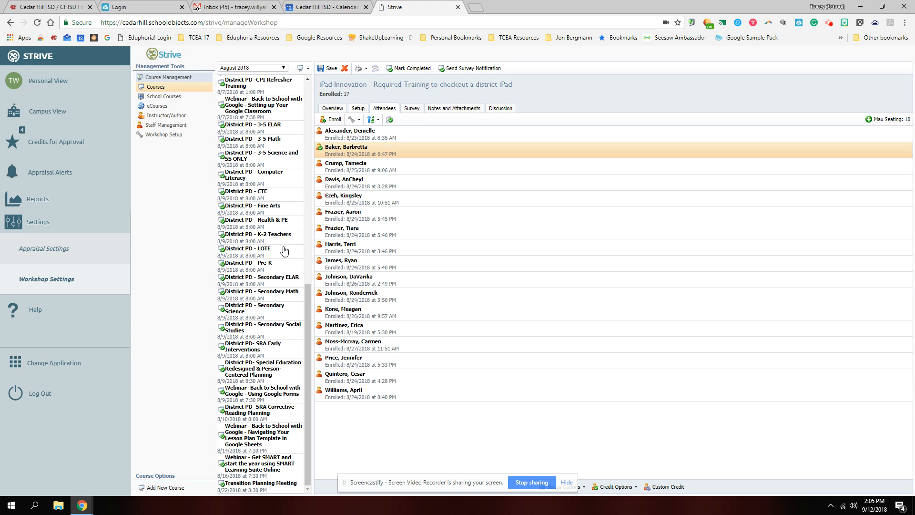
{"action": "scroll", "coordinate": [284, 250], "scroll_direction": "up", "scroll_amount": 10}
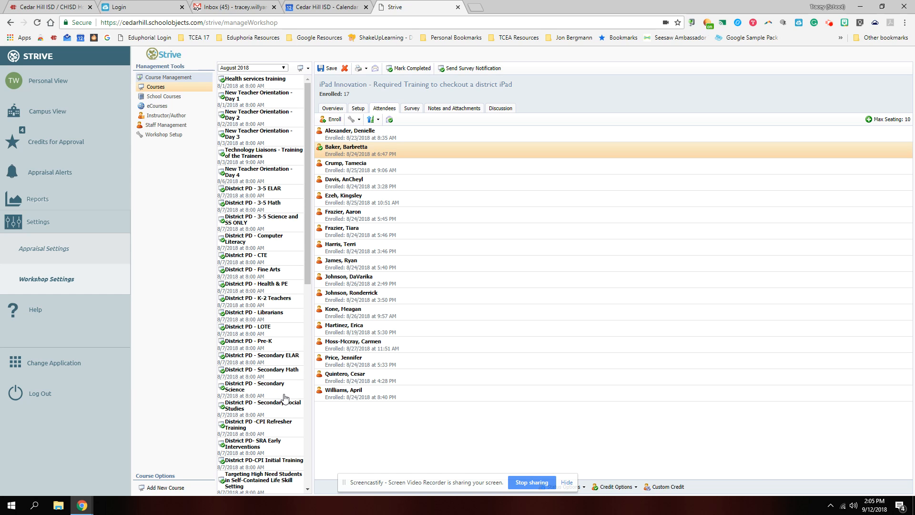
{"action": "left_click", "coordinate": [275, 243]}
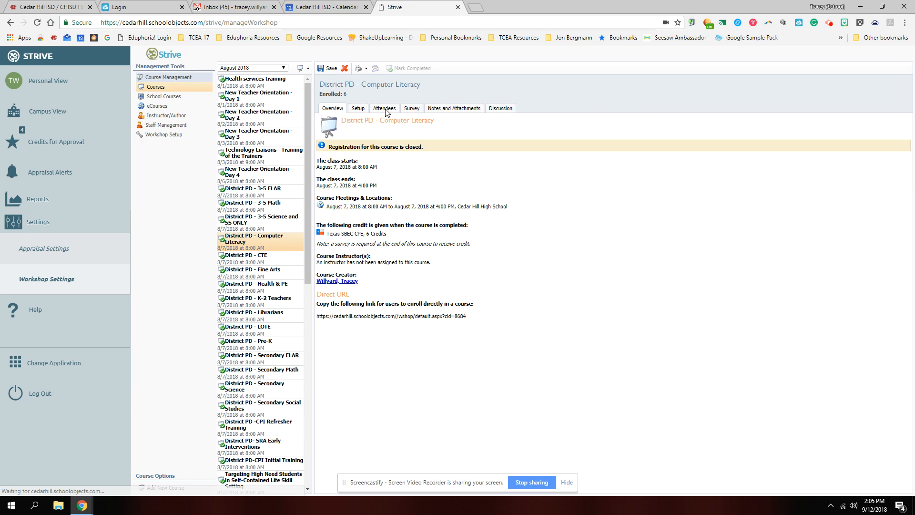
{"action": "left_click", "coordinate": [384, 108]}
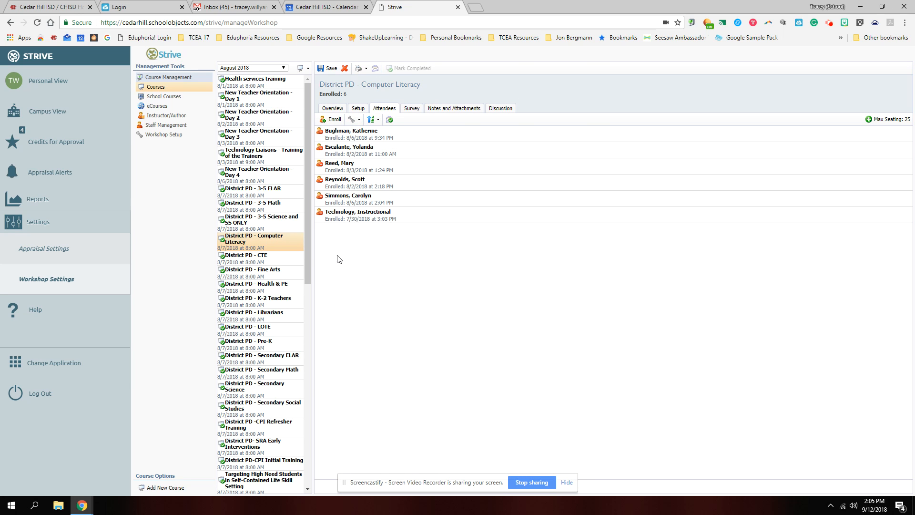
Step: Grant credit to the first Computer Literacy attendee, and grant all credit to the course's active attendees
{"action": "left_click", "coordinate": [368, 134]}
{"action": "left_click", "coordinate": [380, 138]}
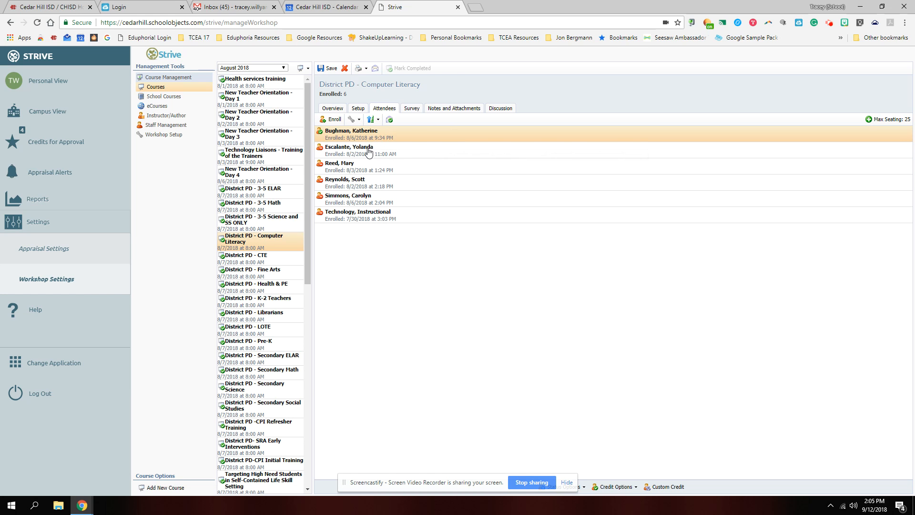
{"action": "left_click", "coordinate": [370, 152]}
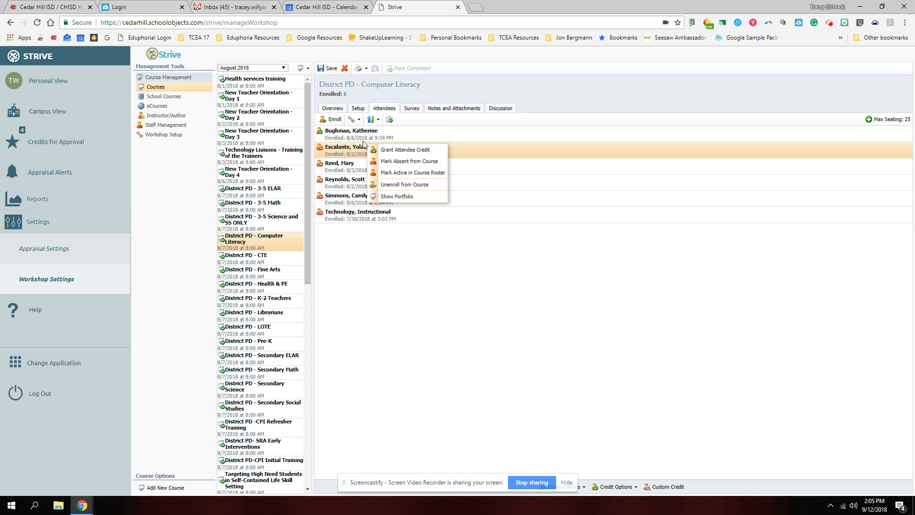
{"action": "left_click", "coordinate": [357, 120]}
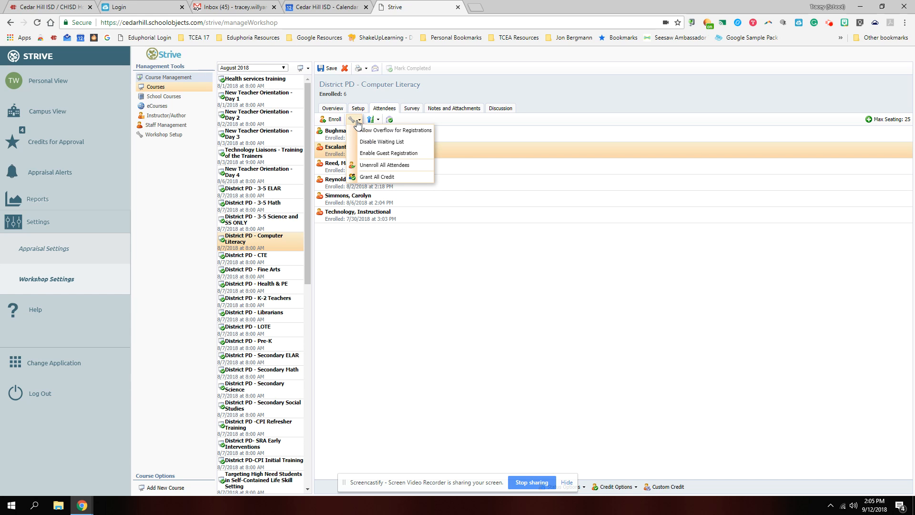
{"action": "left_click", "coordinate": [372, 179]}
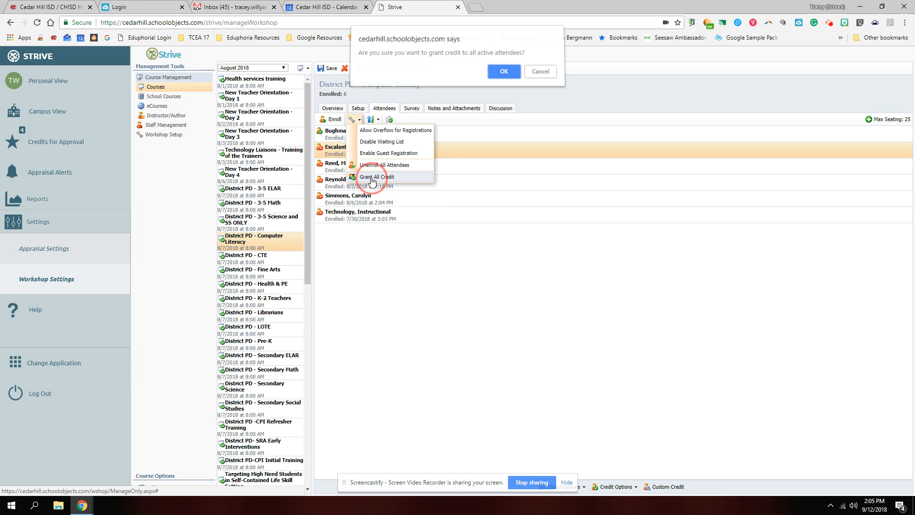
{"action": "left_click", "coordinate": [505, 77]}
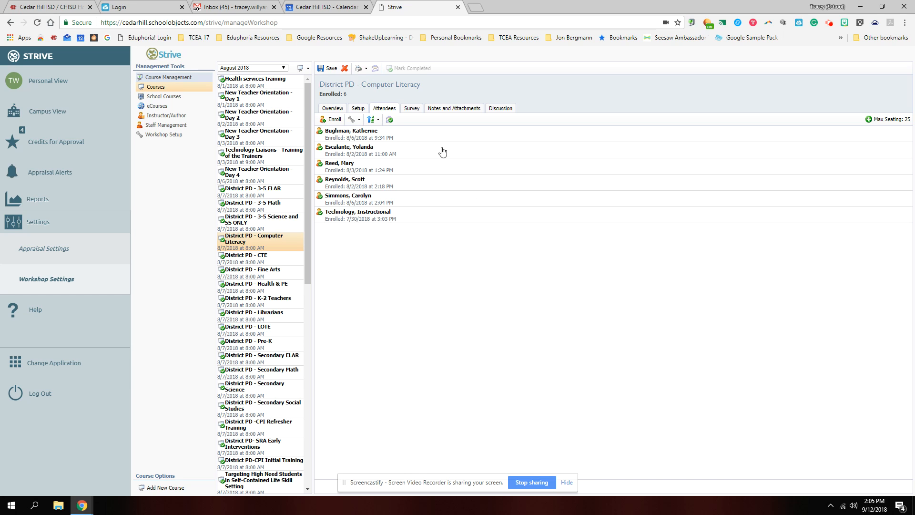
Step: View the survey results of the Computer Literacy course and of the October 2018 Google Docs webinar
{"action": "left_click", "coordinate": [413, 112]}
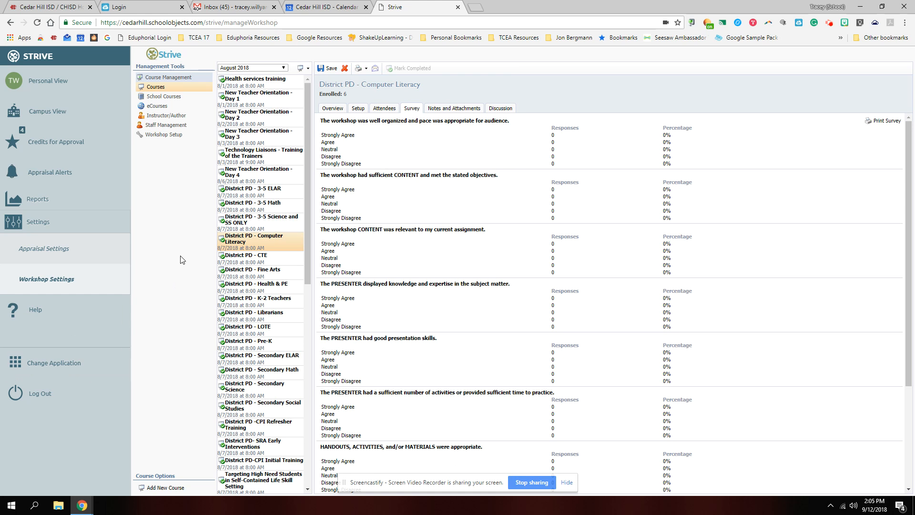
{"action": "left_click", "coordinate": [253, 68]}
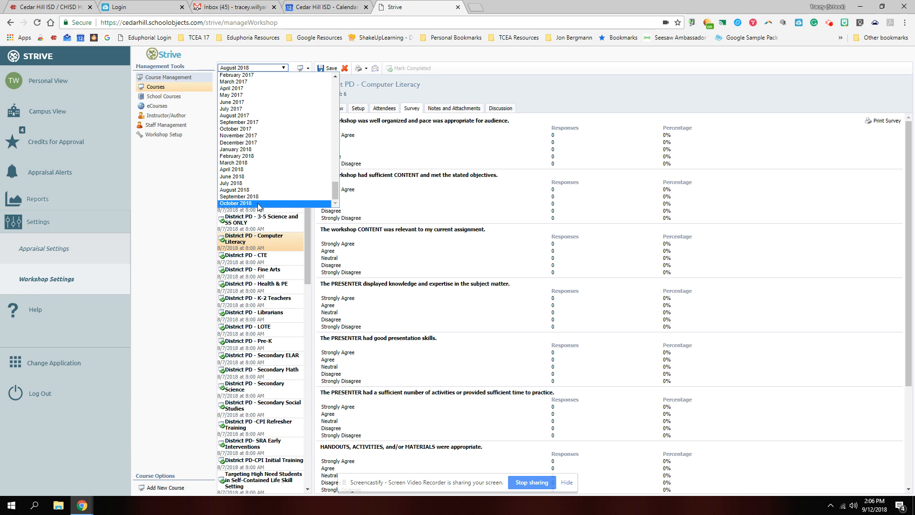
{"action": "left_click", "coordinate": [261, 205]}
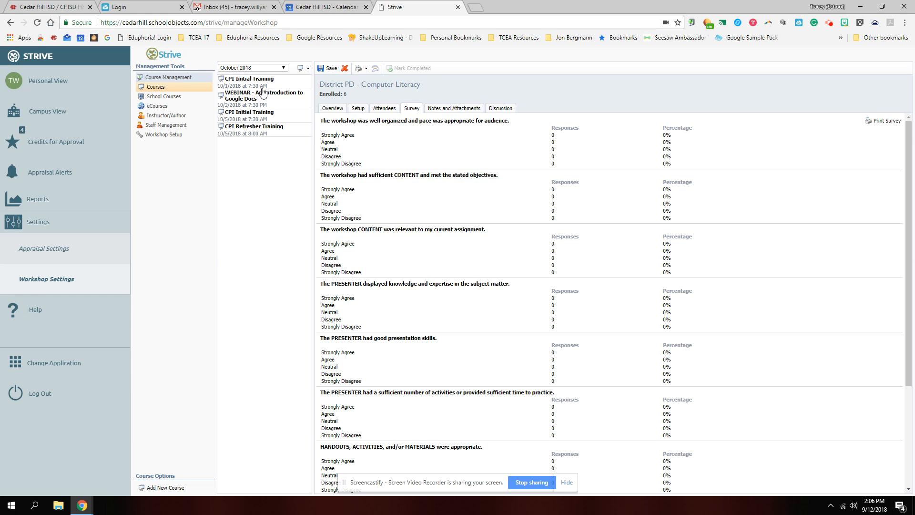
{"action": "left_click", "coordinate": [263, 99]}
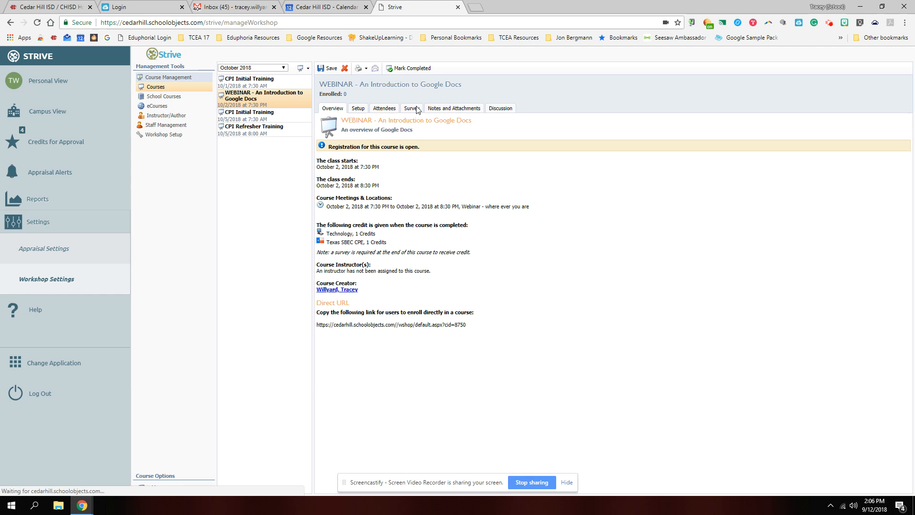
{"action": "left_click", "coordinate": [416, 108]}
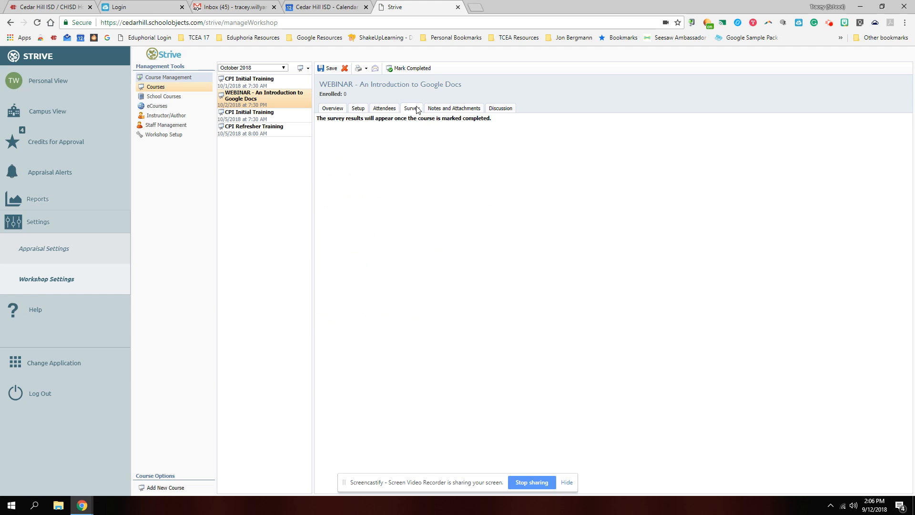
Step: Check the Course Survey settings in the setup of the Google Docs webinar
{"action": "left_click", "coordinate": [354, 111]}
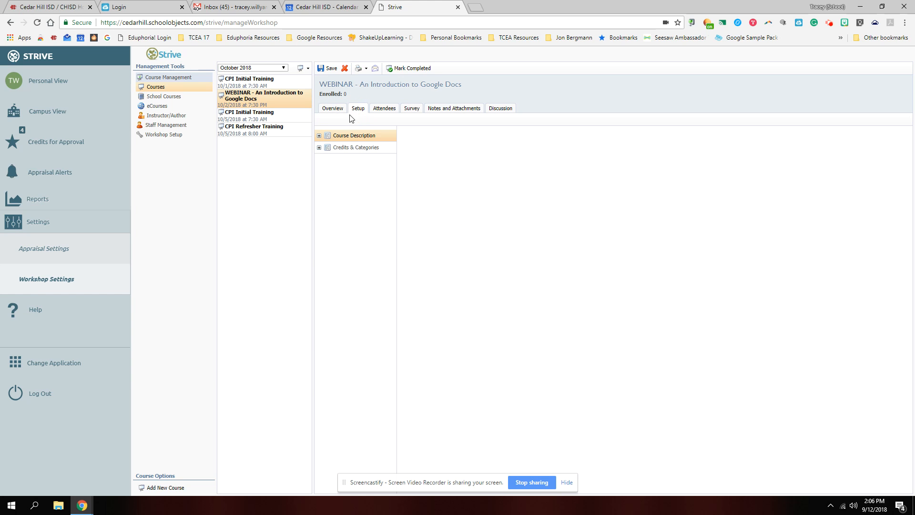
{"action": "left_click", "coordinate": [319, 136]}
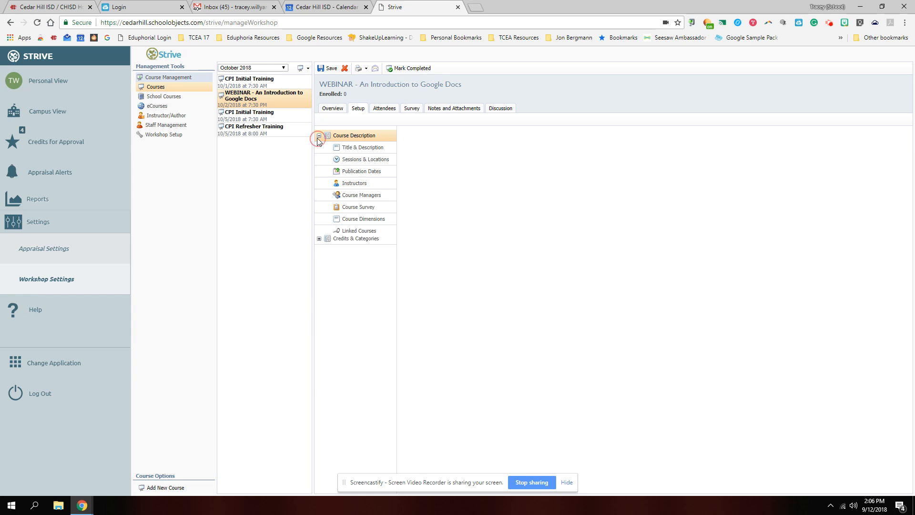
{"action": "left_click", "coordinate": [353, 211]}
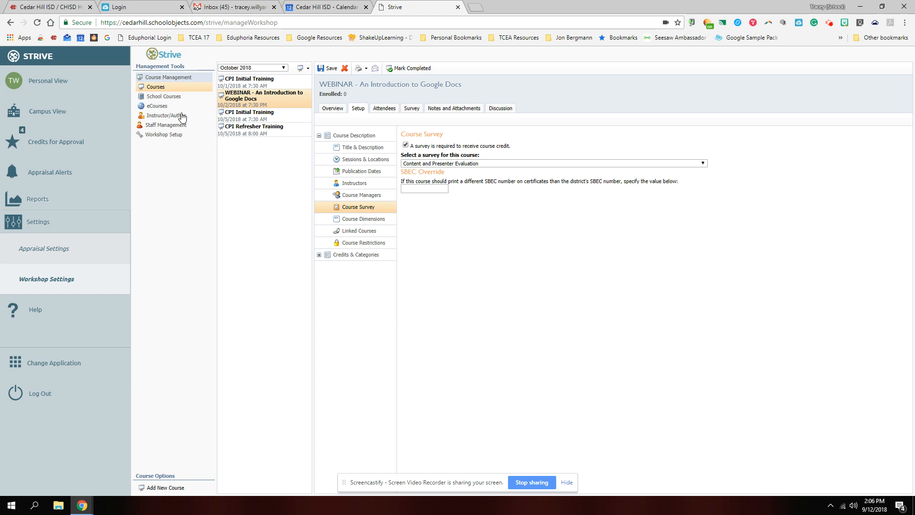
{"action": "left_click", "coordinate": [250, 228]}
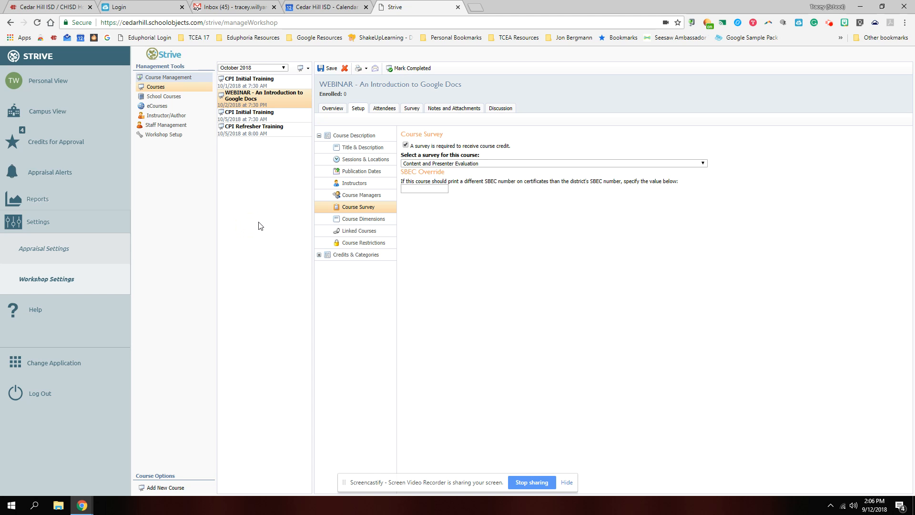